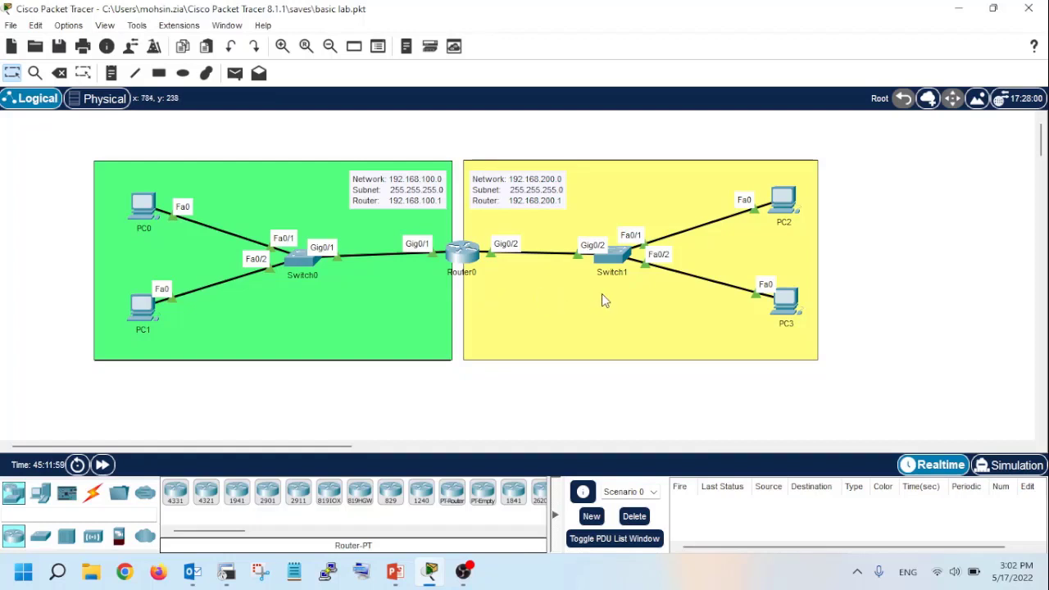
Open Router0's command line and enter privileged mode followed by global configuration mode
left_click(461, 257)
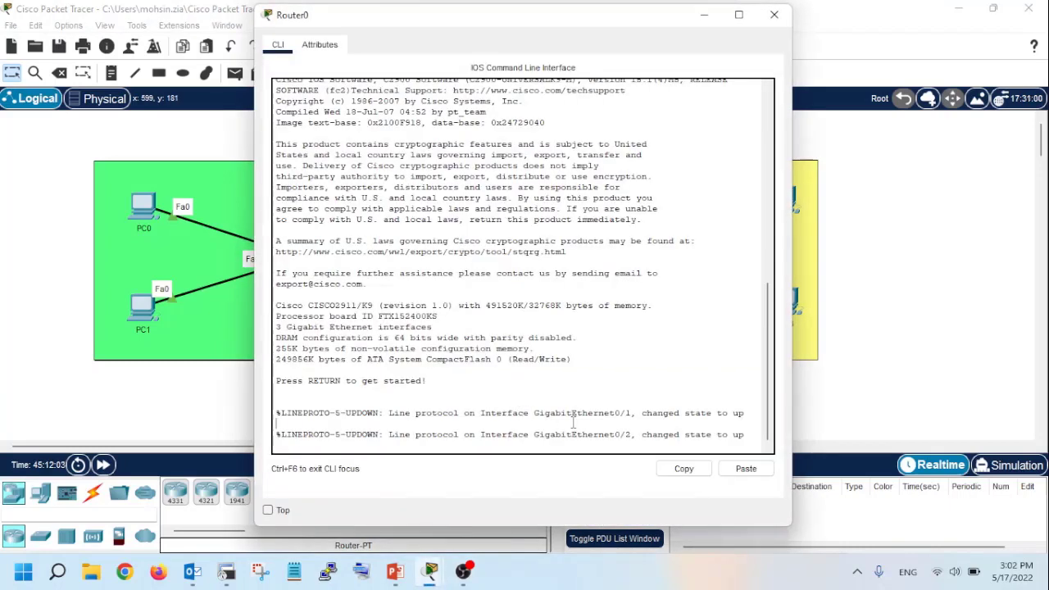
key("Return")
key("Return")
key("Return")
type("en")
key("Return")
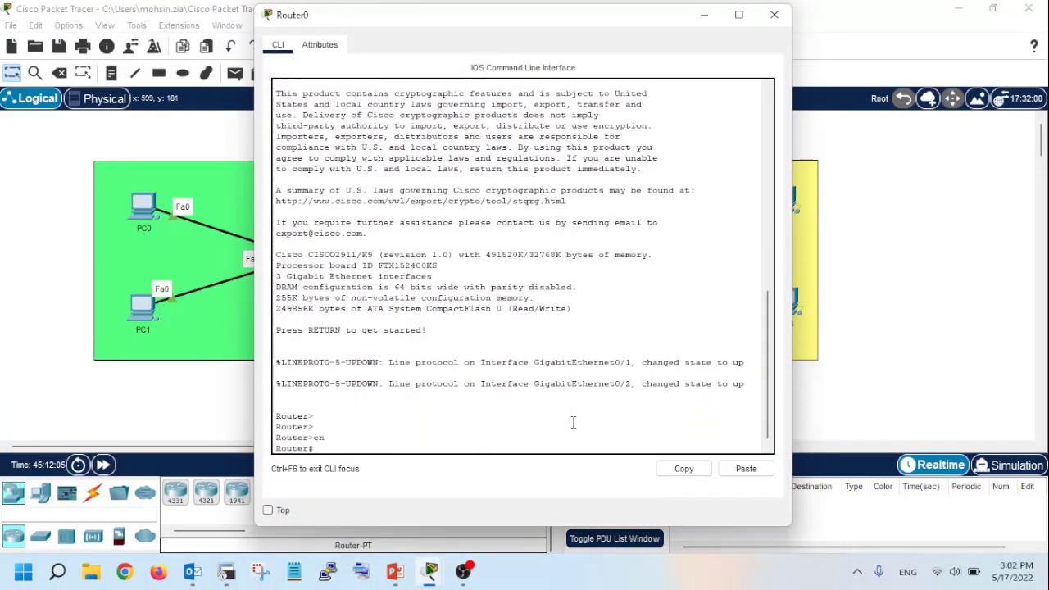
key("Return")
type("conf t")
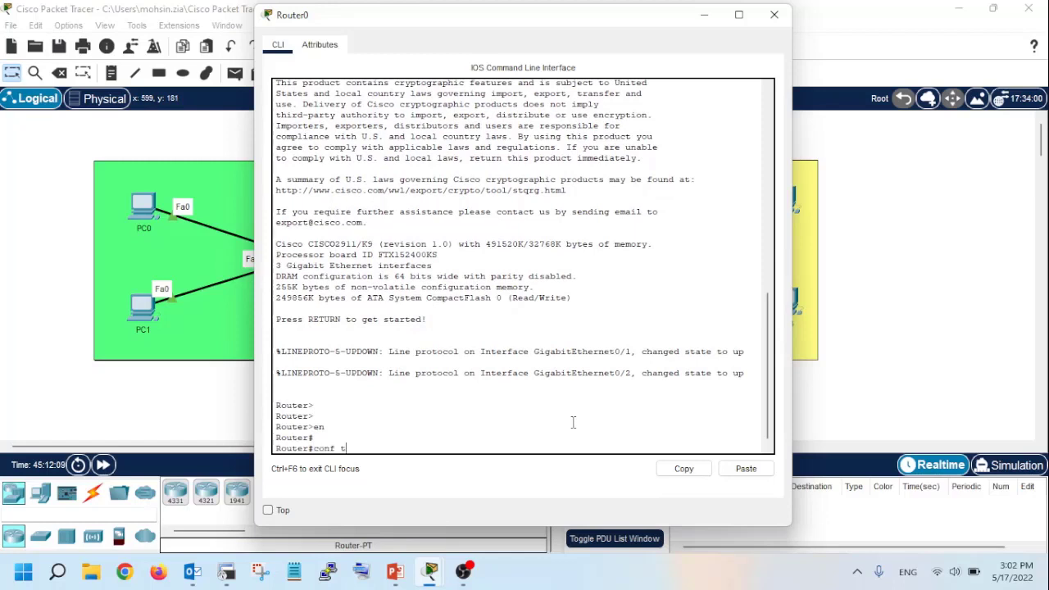
key("Return")
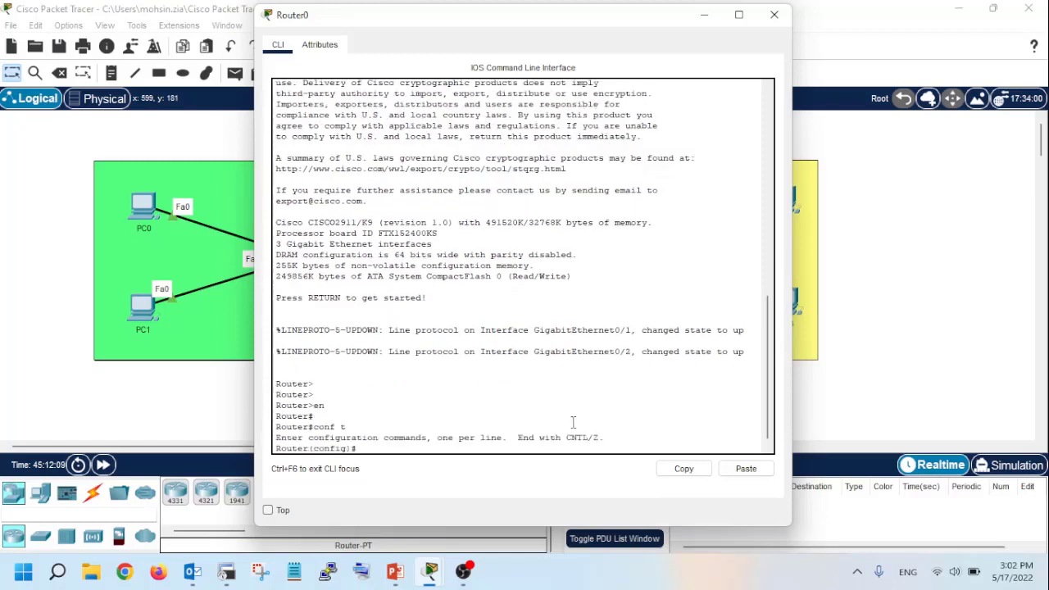
key("Return")
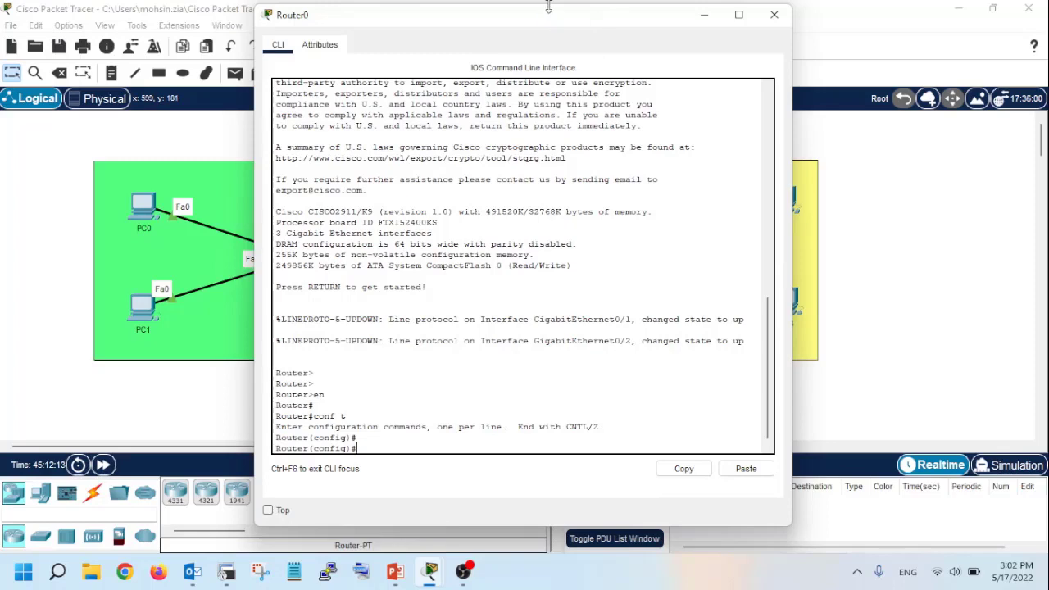
Create a DHCP pool named Green on Router0, checking the command's syntax help along the way
left_click_drag(538, 23, 741, 56)
left_click(352, 131)
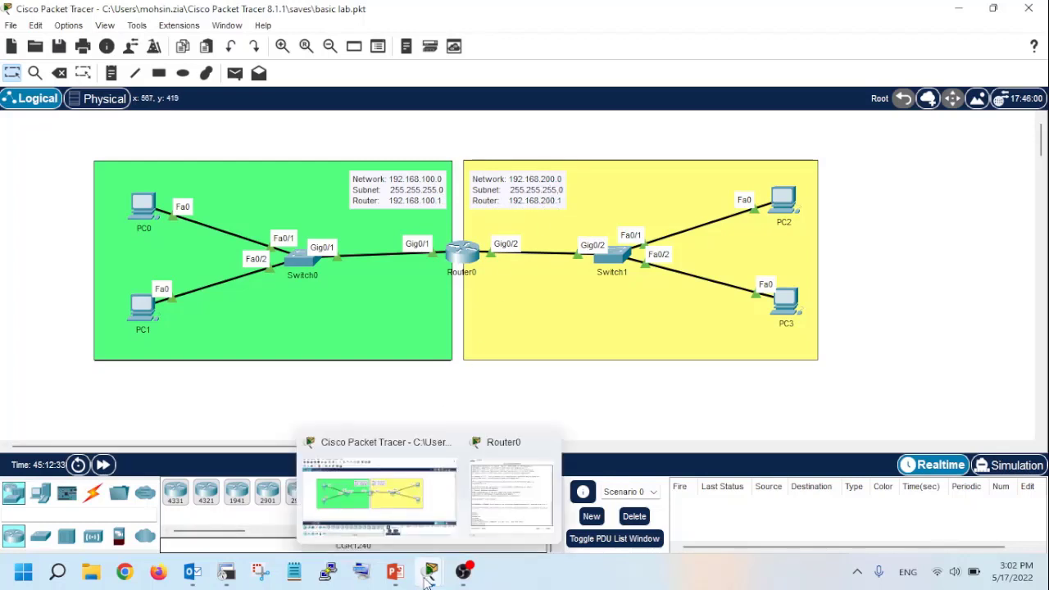
mouse_move(430, 571)
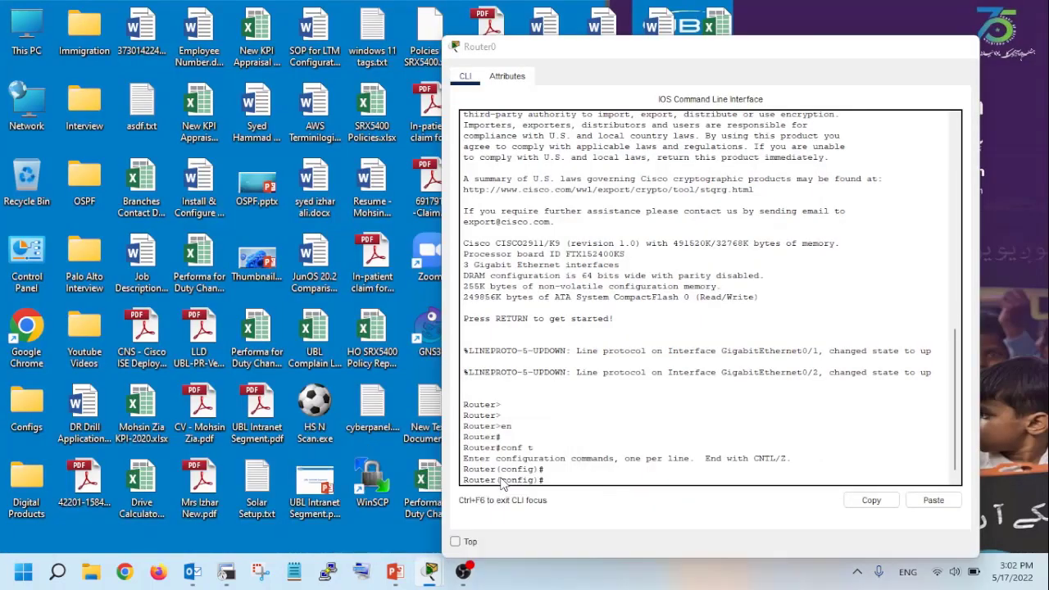
left_click(503, 483)
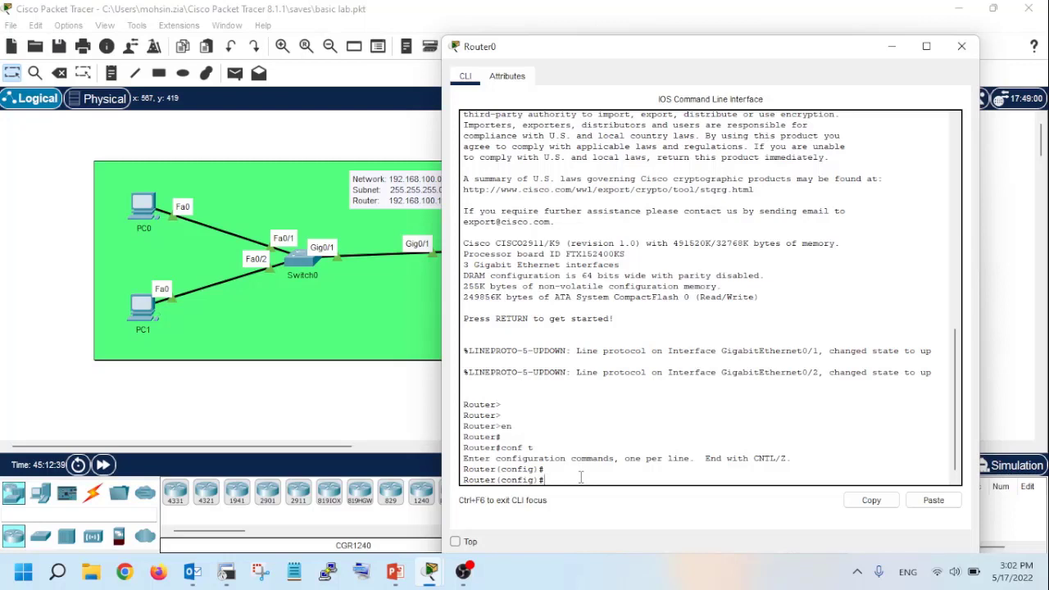
type("ip dh")
key("Tab")
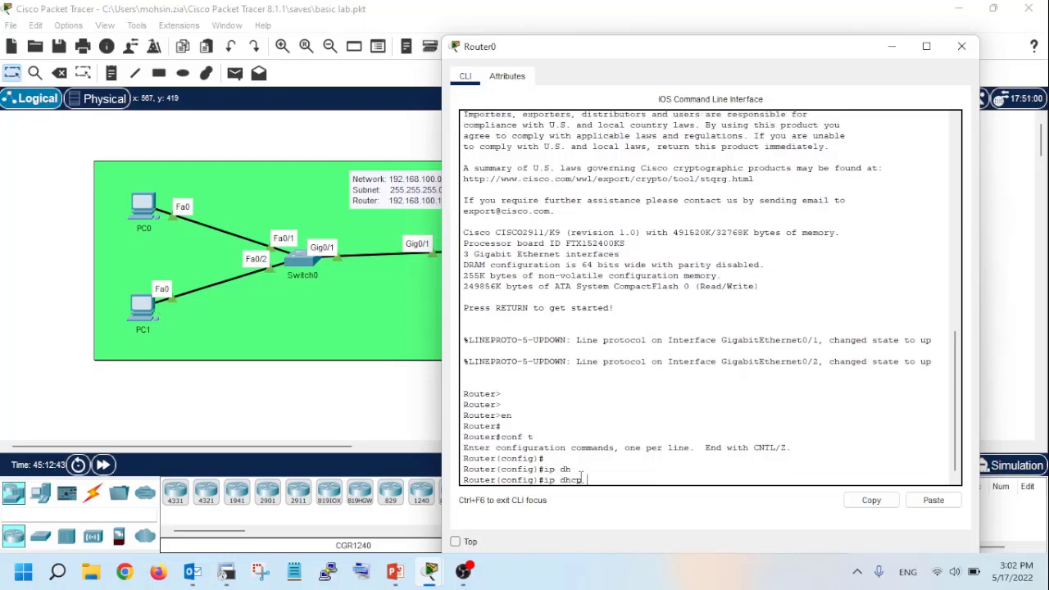
type("pool")
key("Tab")
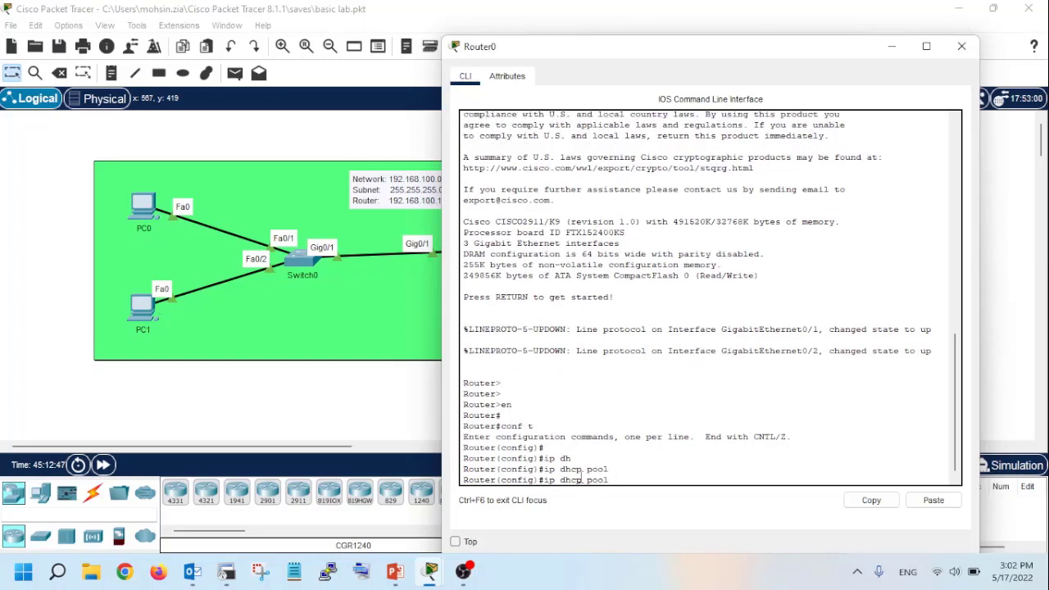
type("?")
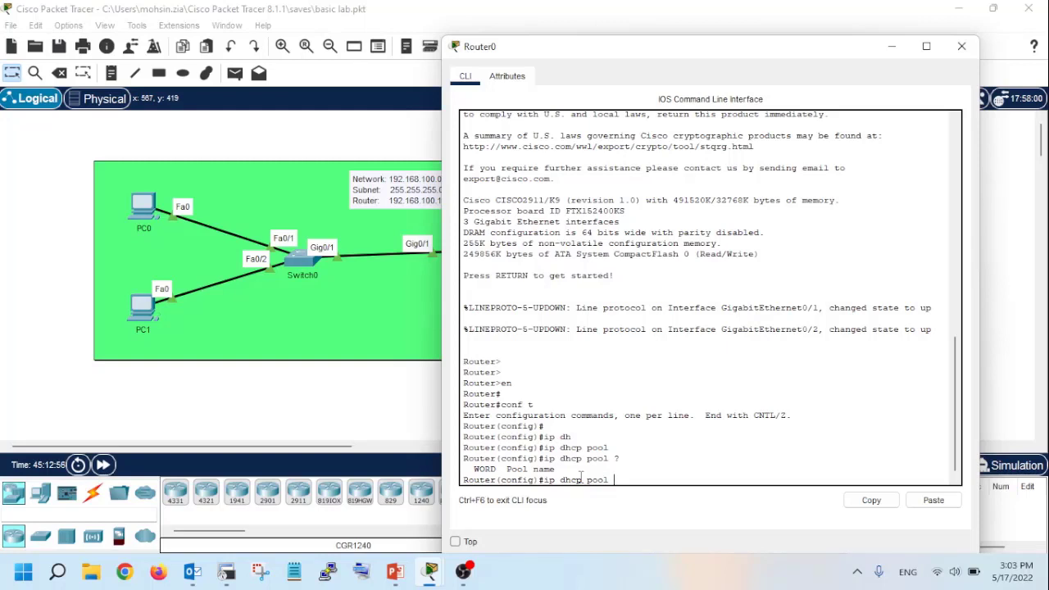
type("Green ?")
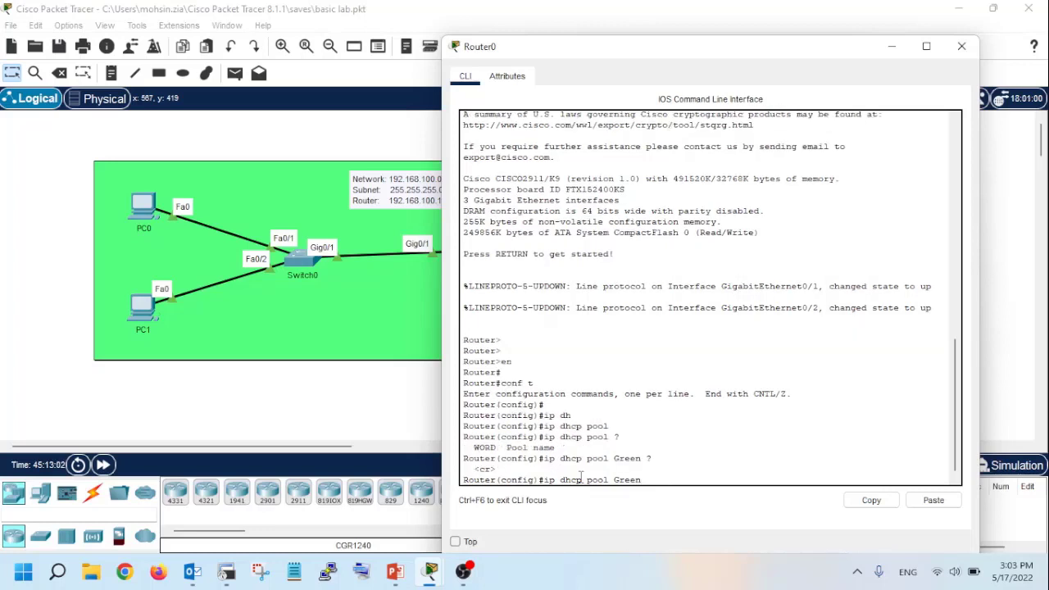
key("Return")
key("Return")
key("Return")
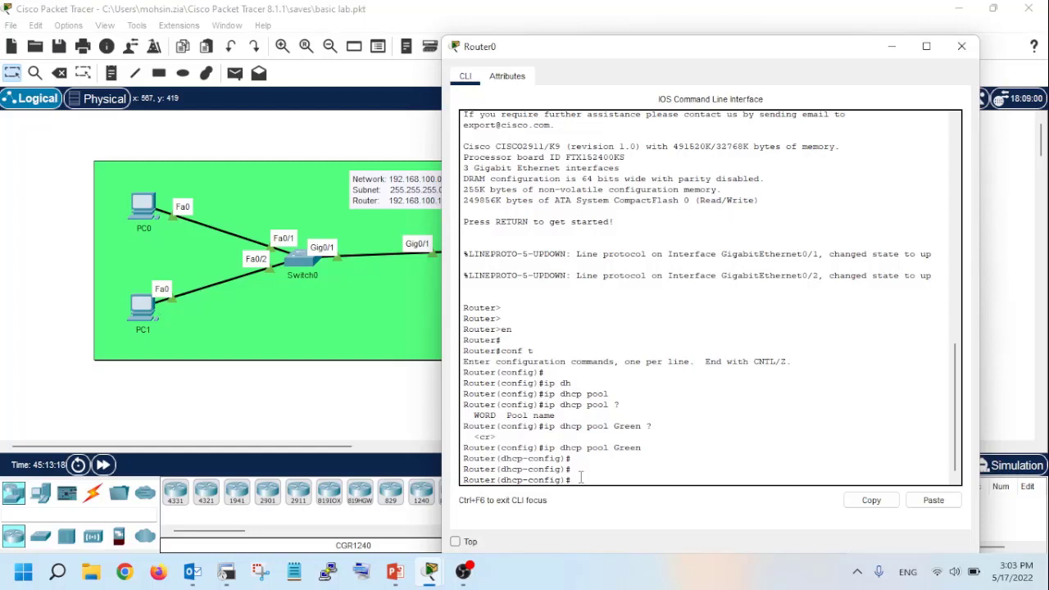
Check the pool's available commands and assign network 192.168.100.0 with mask 255.255.255.0 to the Green pool
type("?")
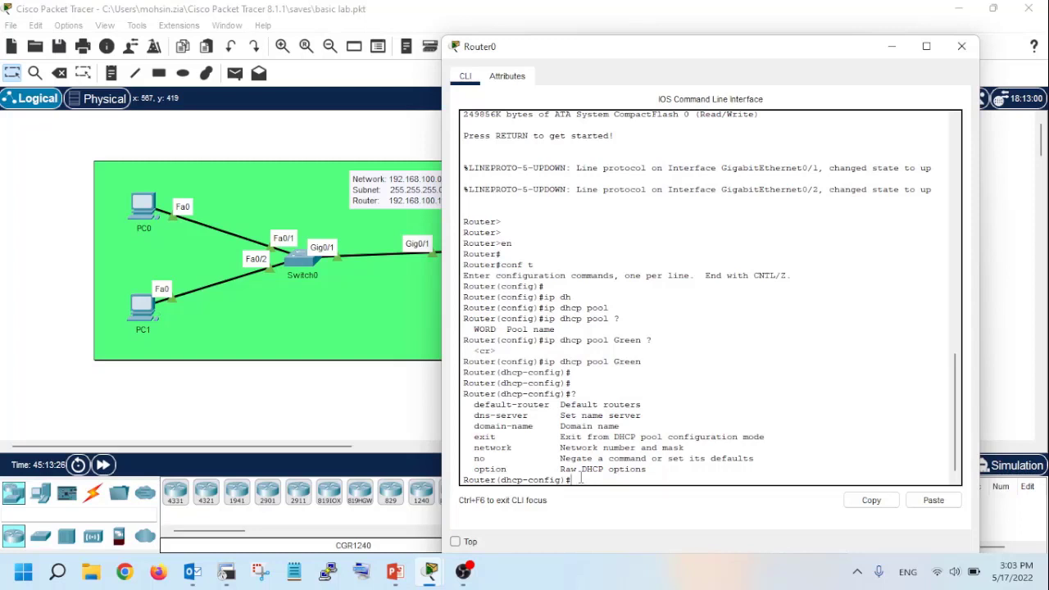
type("network ?")
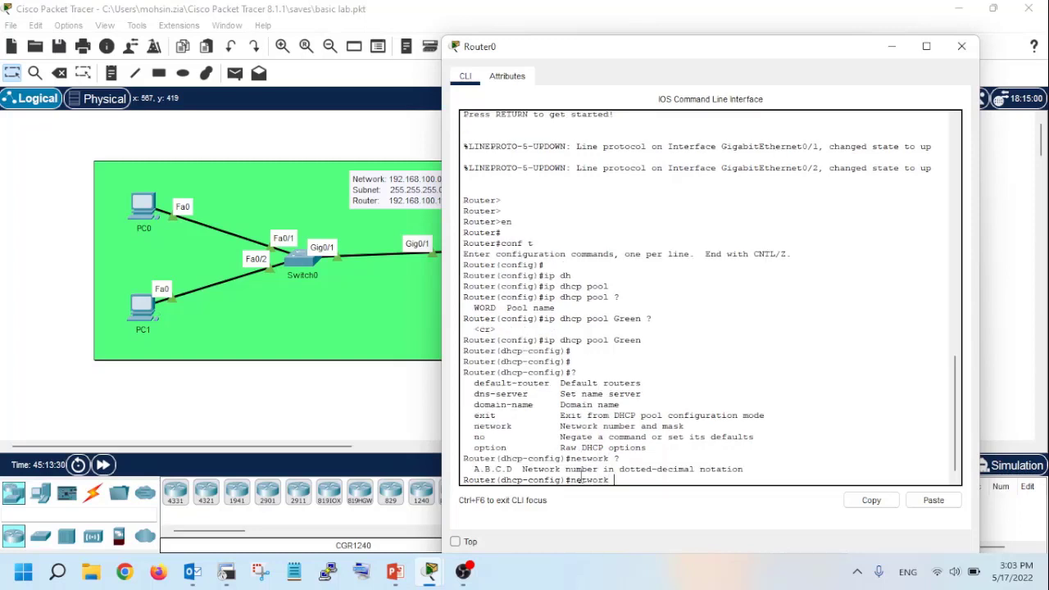
type("192.168.100.0")
key("Return")
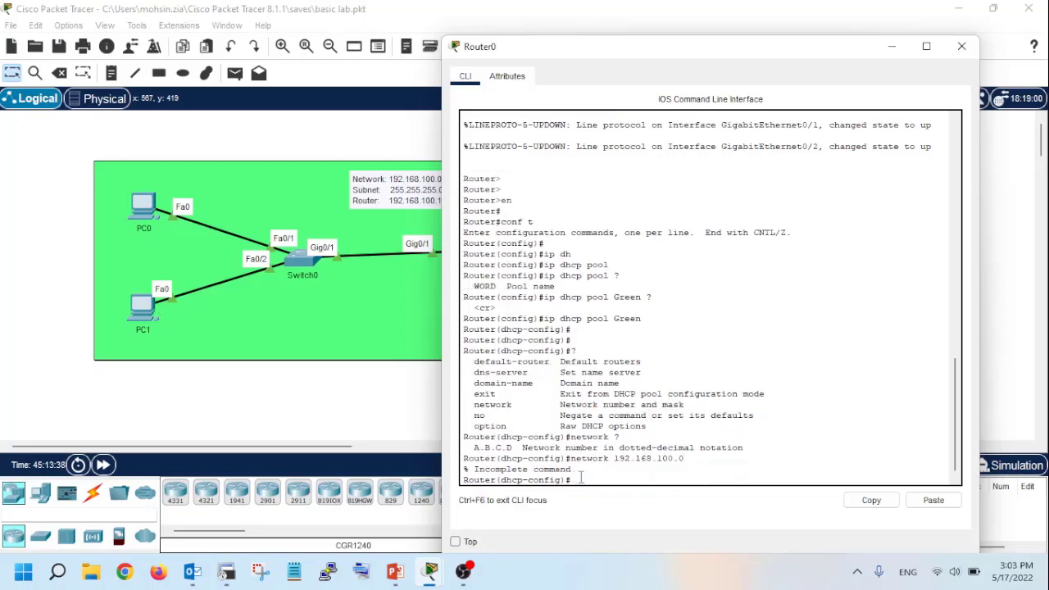
key("Up")
type("?")
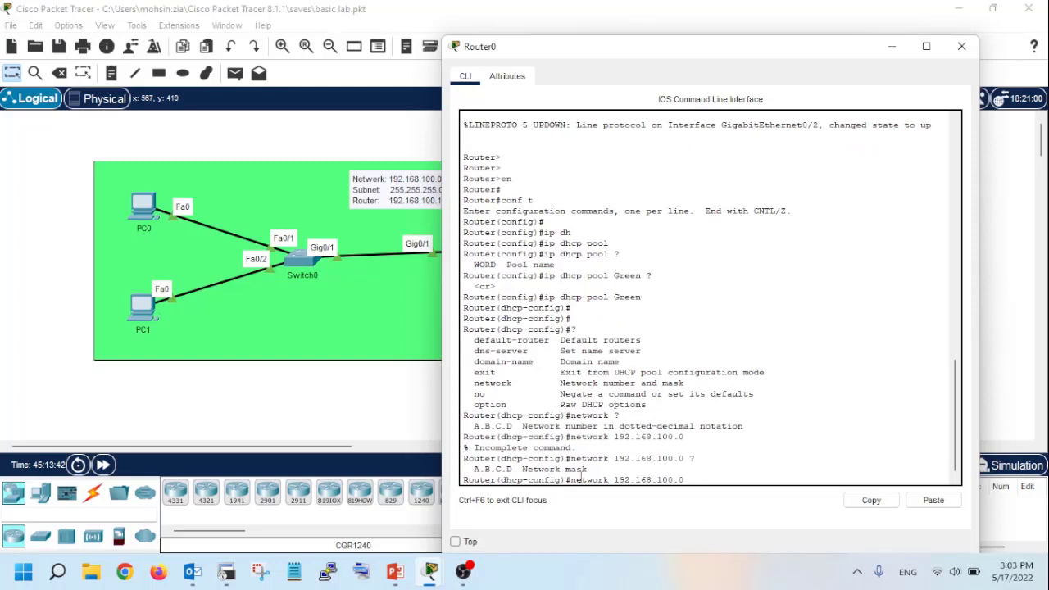
type("255.255.255.0")
key("Return")
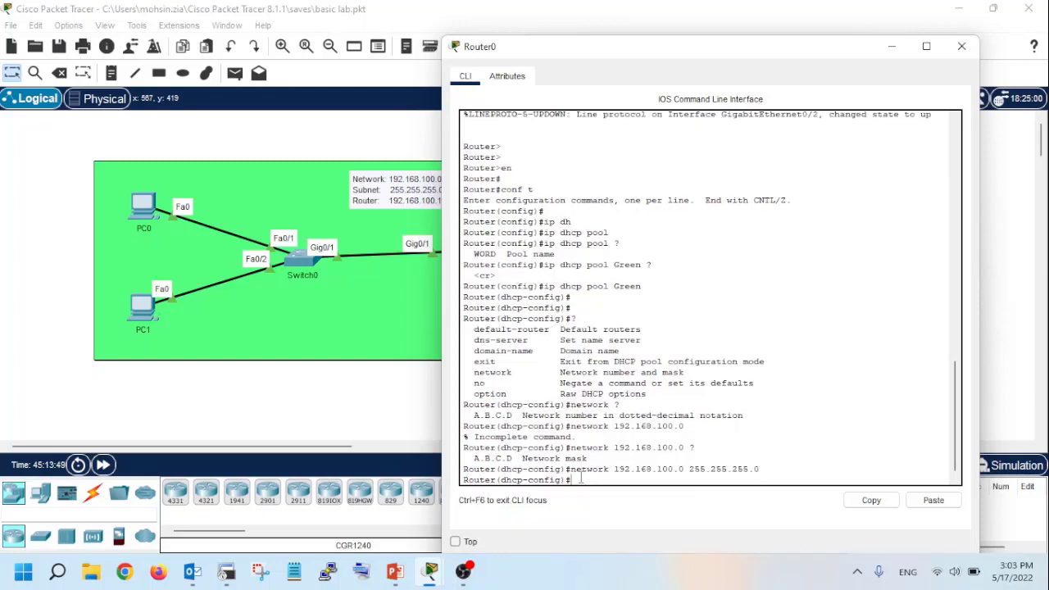
Set the Green pool's default router to 192.168.100.1
type("de")
key("Tab")
type("1")
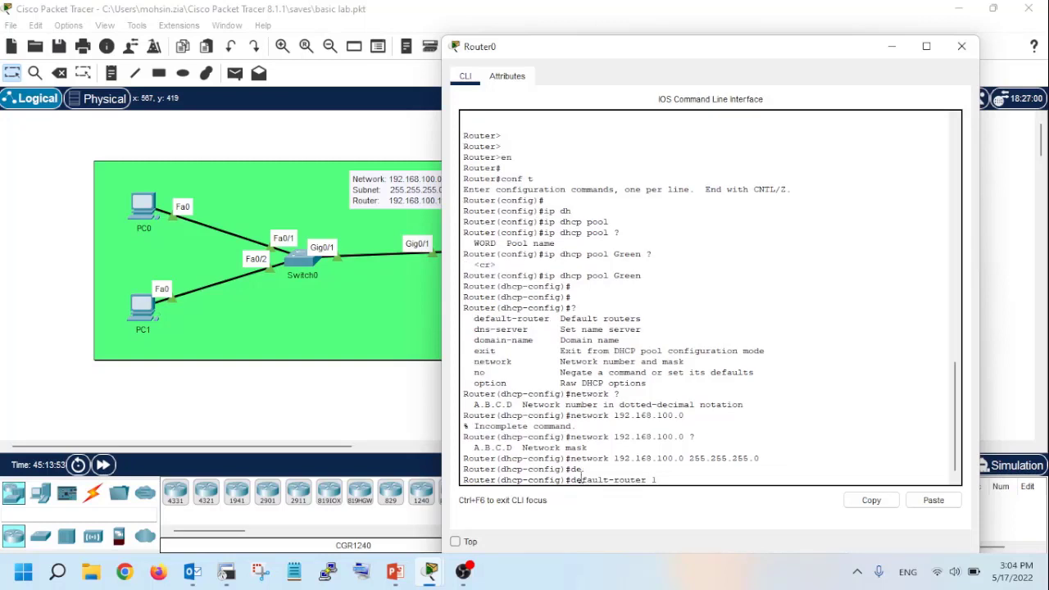
type("92.168.100.1")
key("Return")
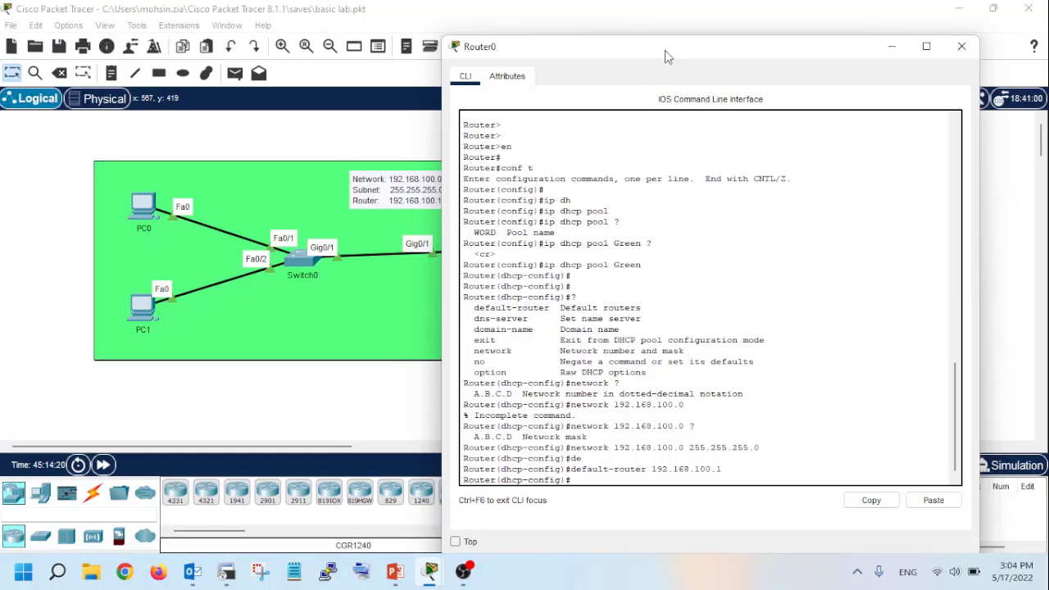
Move the router window clear of the network labels and create a second DHCP pool named Yellow
left_click_drag(665, 50, 801, 28)
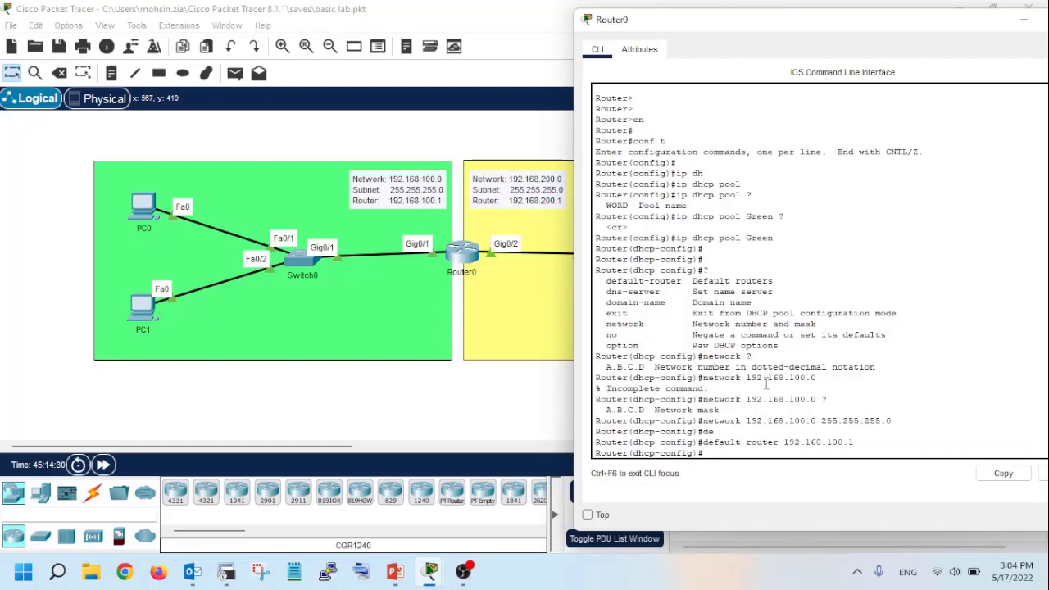
key("Return")
key("Return")
type("ip")
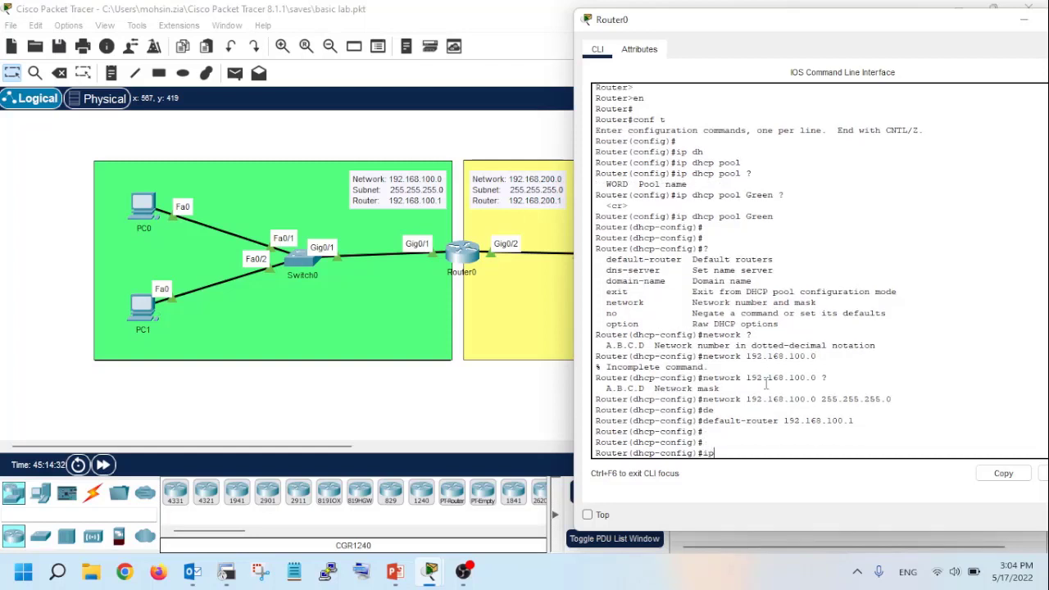
type(" dhcp pool Yellow")
key("Return")
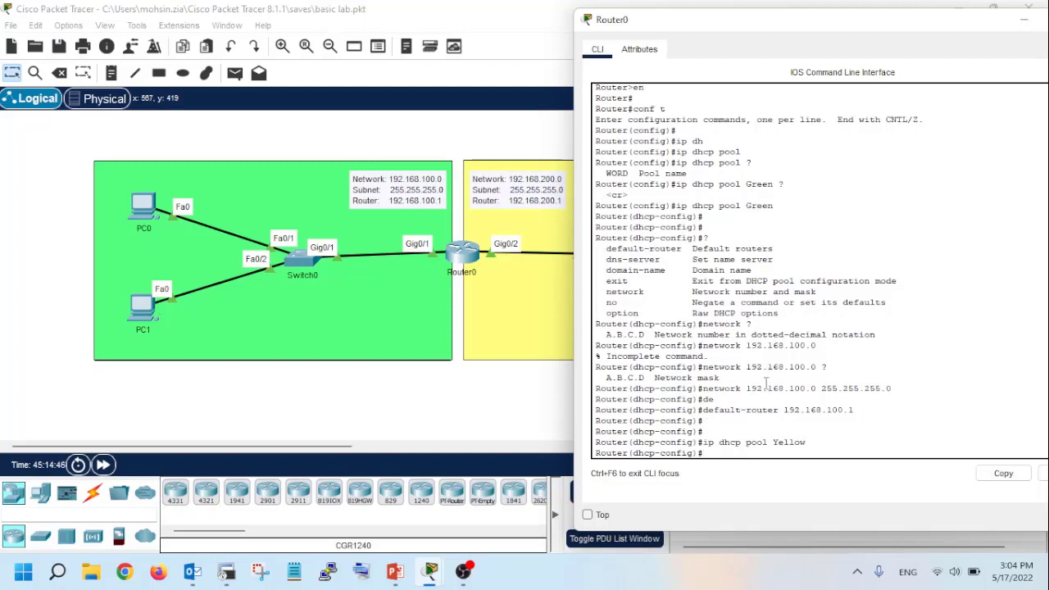
Give the Yellow pool network 192.168.200.0 with mask 255.255.255.0 and default router 192.168.200.1
type("network 192.168.200.0 255.25")
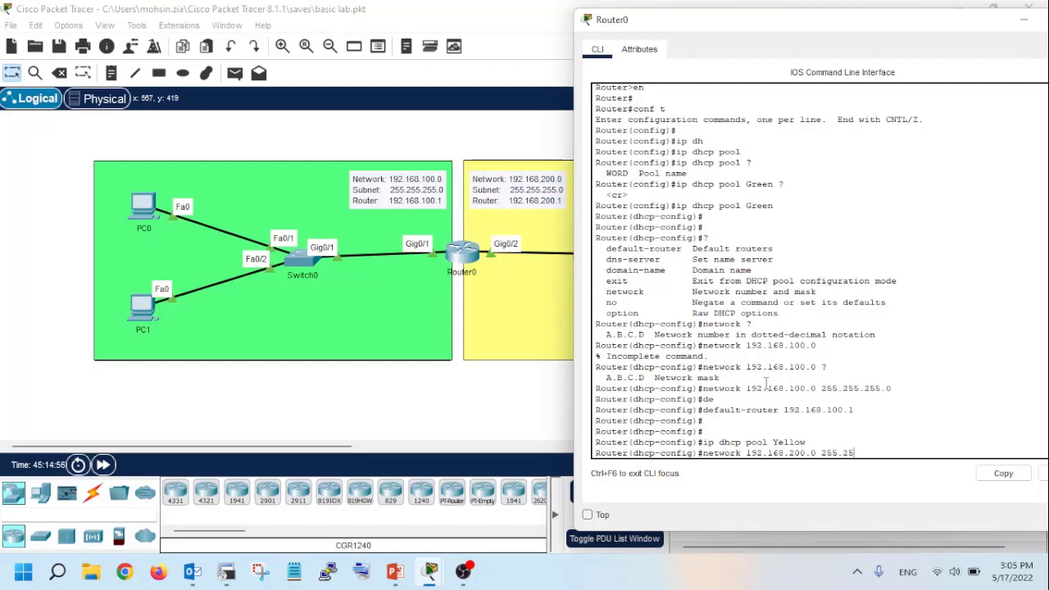
type("5.255.0")
key("Return")
type("defaul")
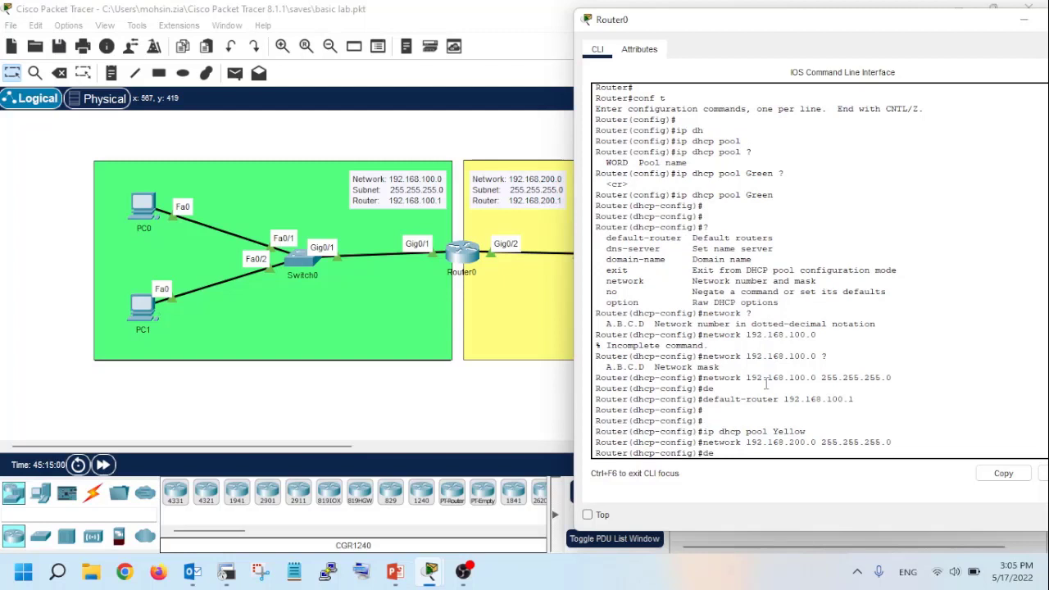
key("Tab")
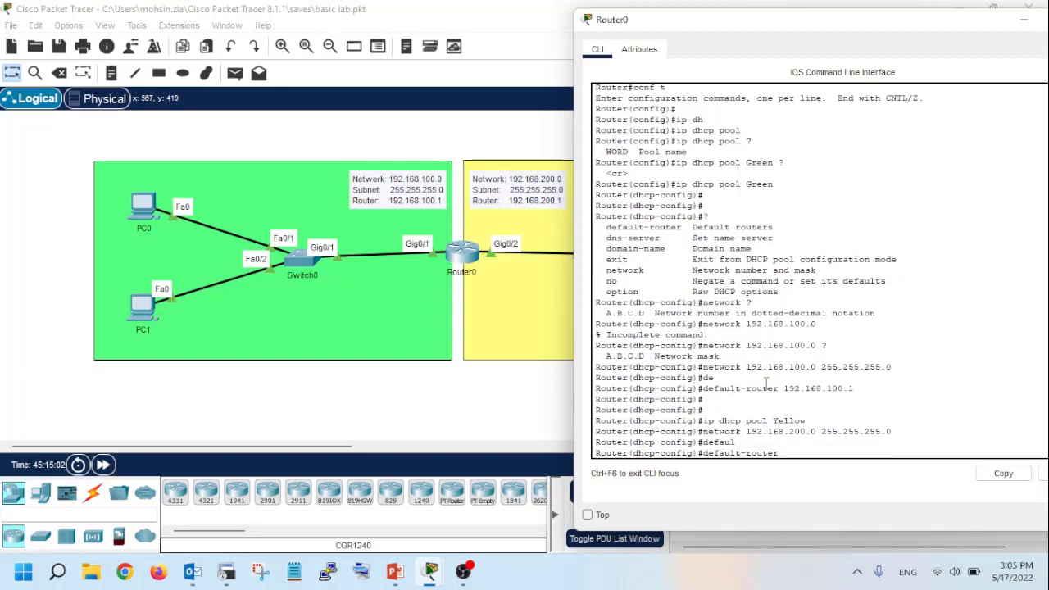
type("192.168.200.1")
key("Return")
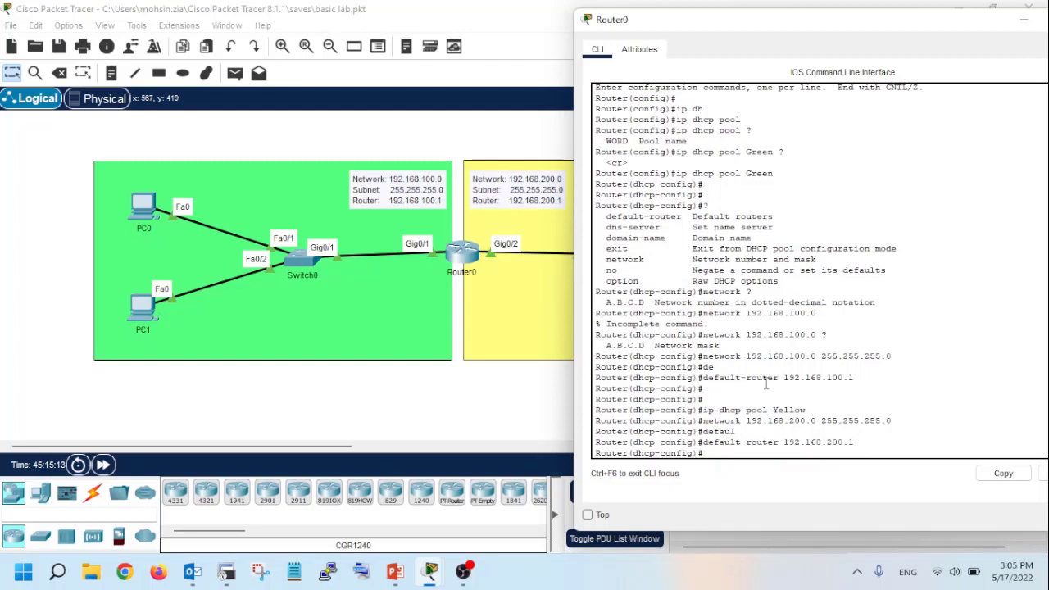
End configuration mode, save Router0's configuration with wr and minimize its window
type("end")
key("Return")
key("Return")
key("Return")
key("Return")
key("Return")
key("Return")
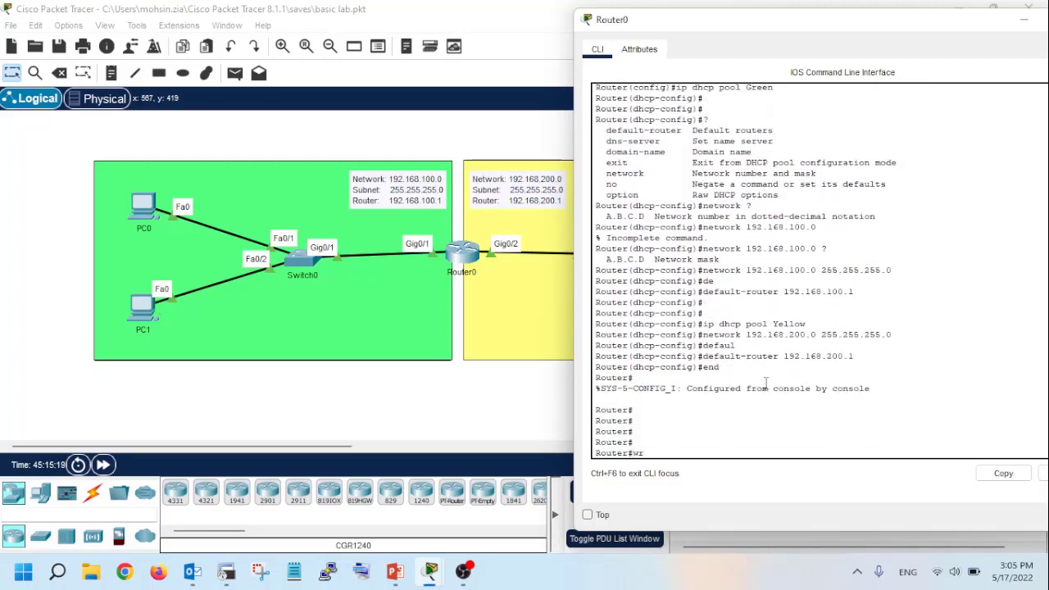
type("wr")
key("Return")
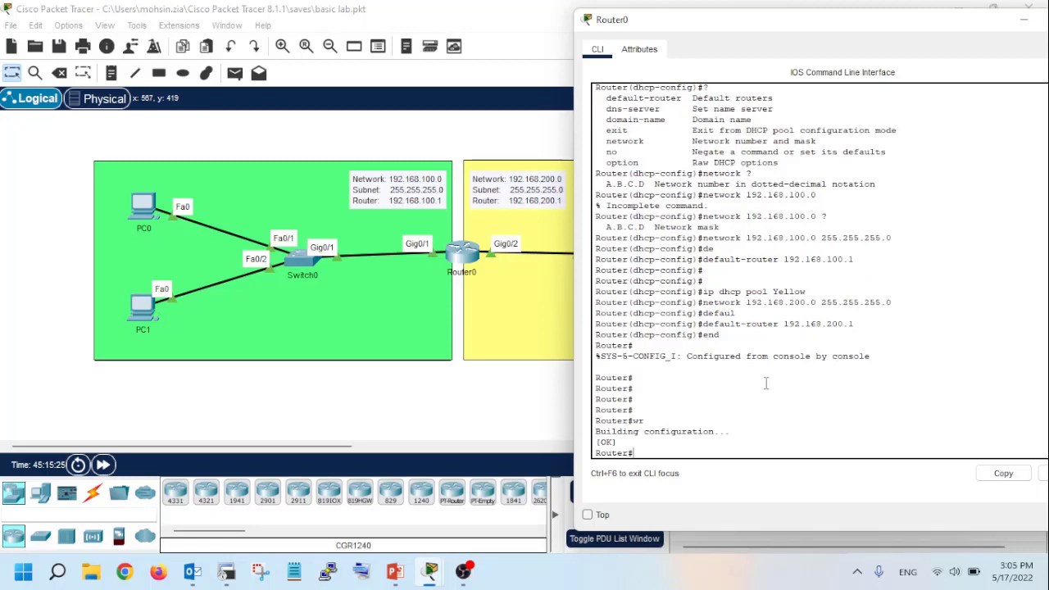
left_click_drag(852, 27, 603, 32)
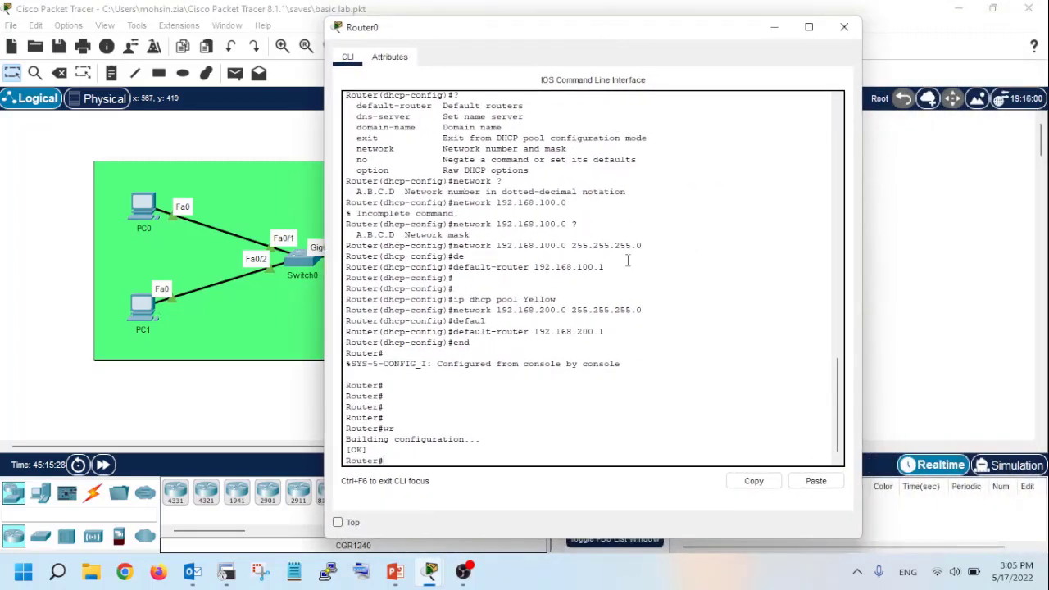
left_click(772, 28)
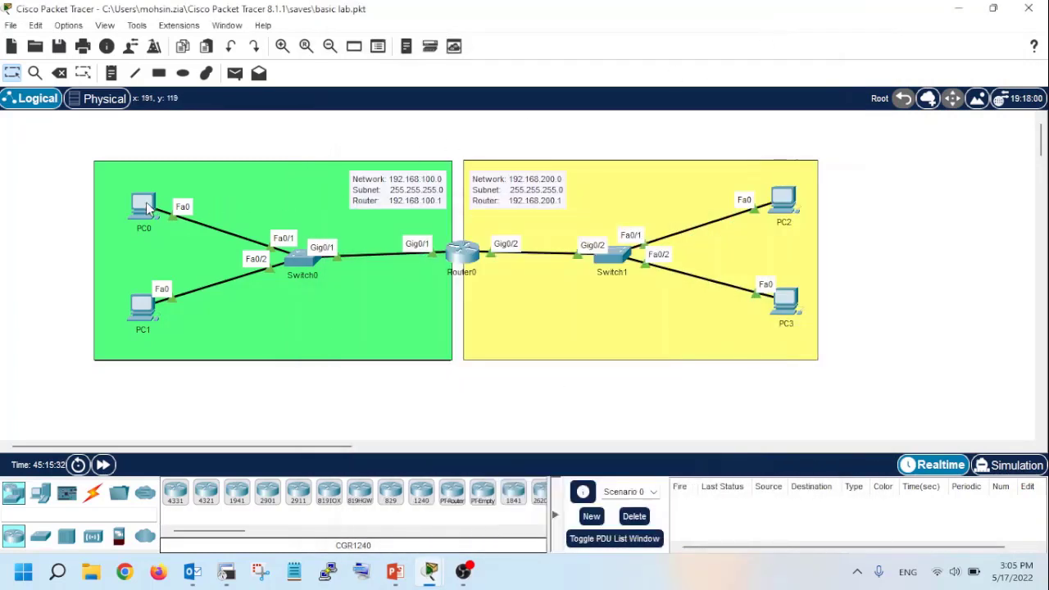
Open PC0's IP configuration and switch its IPv4 addressing from static to DHCP
mouse_move(146, 203)
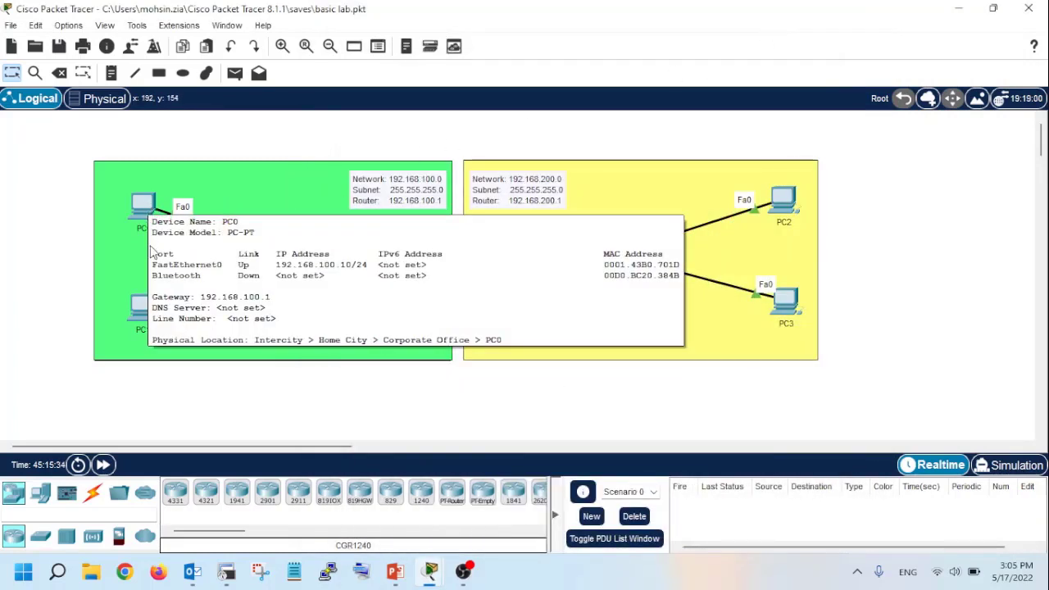
left_click(139, 204)
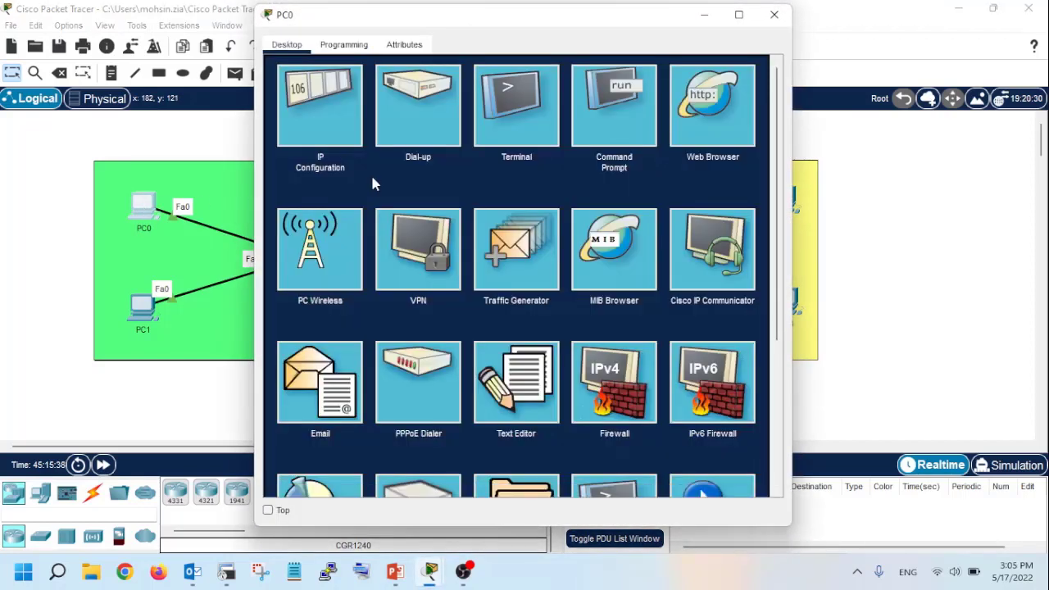
left_click(314, 118)
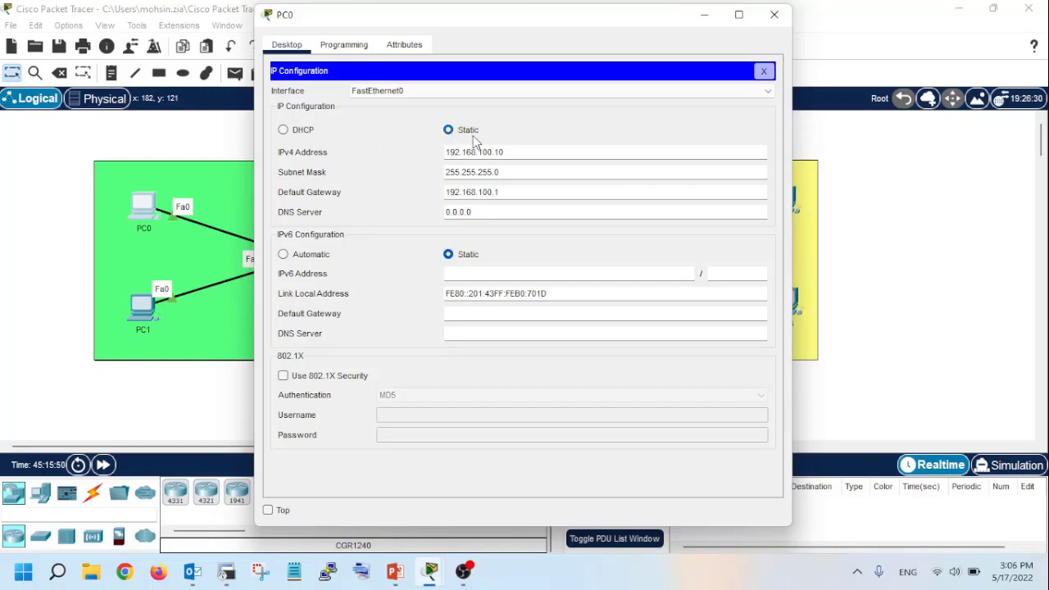
left_click(283, 133)
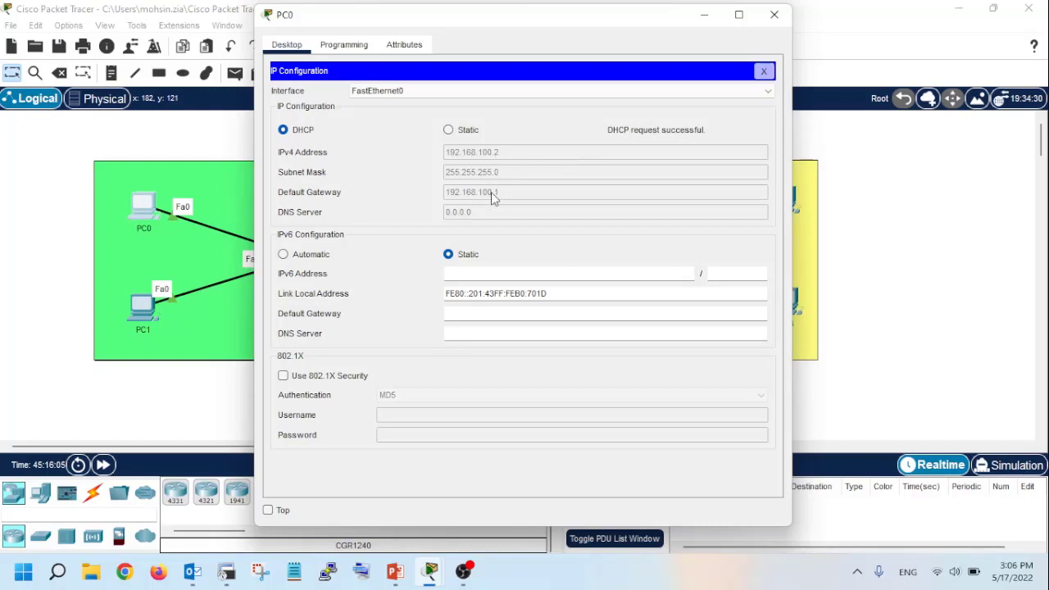
Close PC0's window, switch PC1's IPv4 addressing from static to DHCP and close PC1's window
left_click(764, 72)
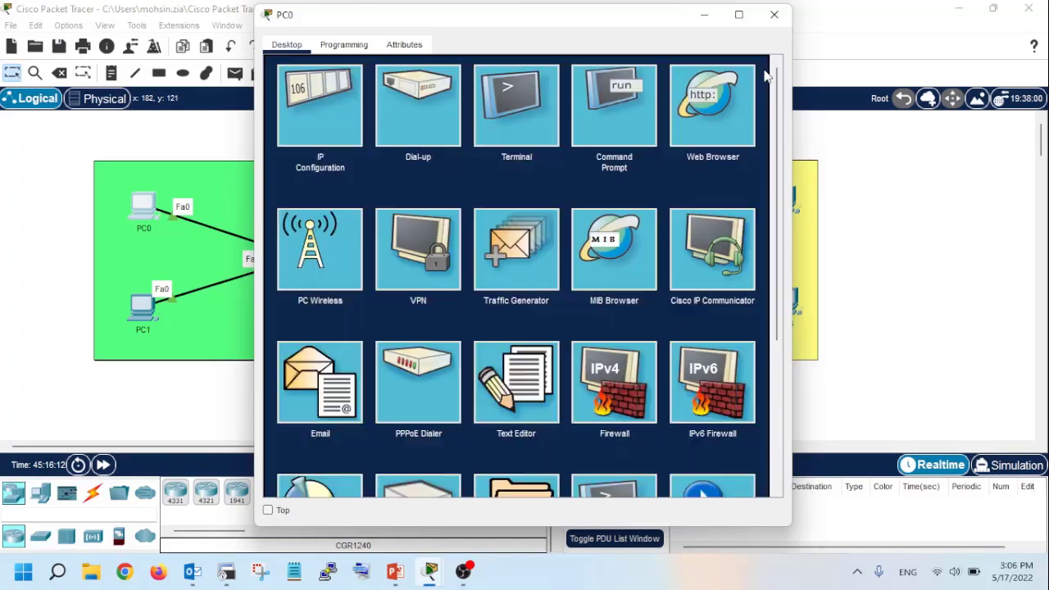
left_click(775, 16)
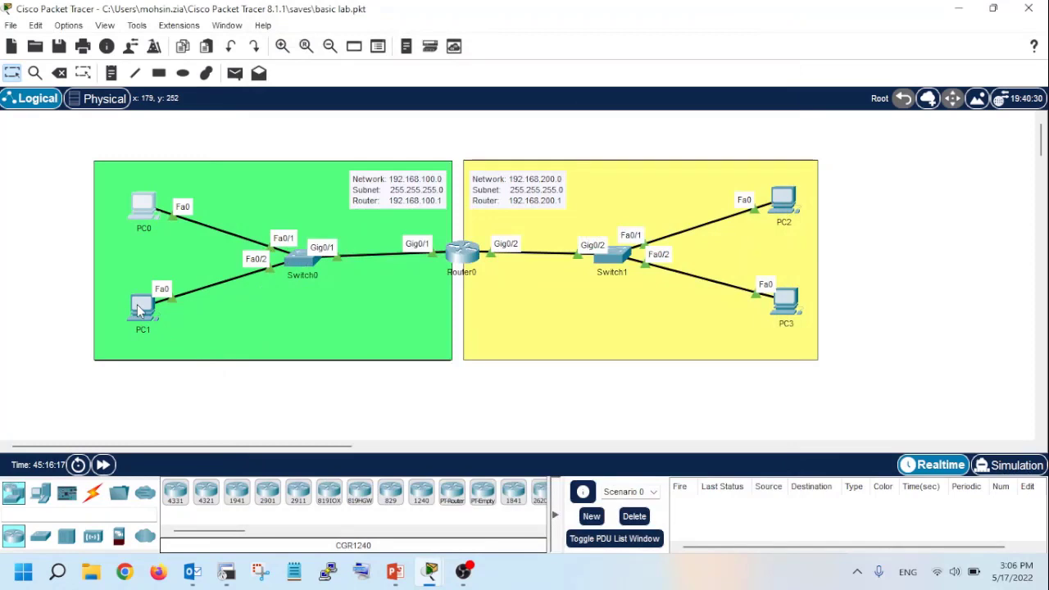
left_click(141, 310)
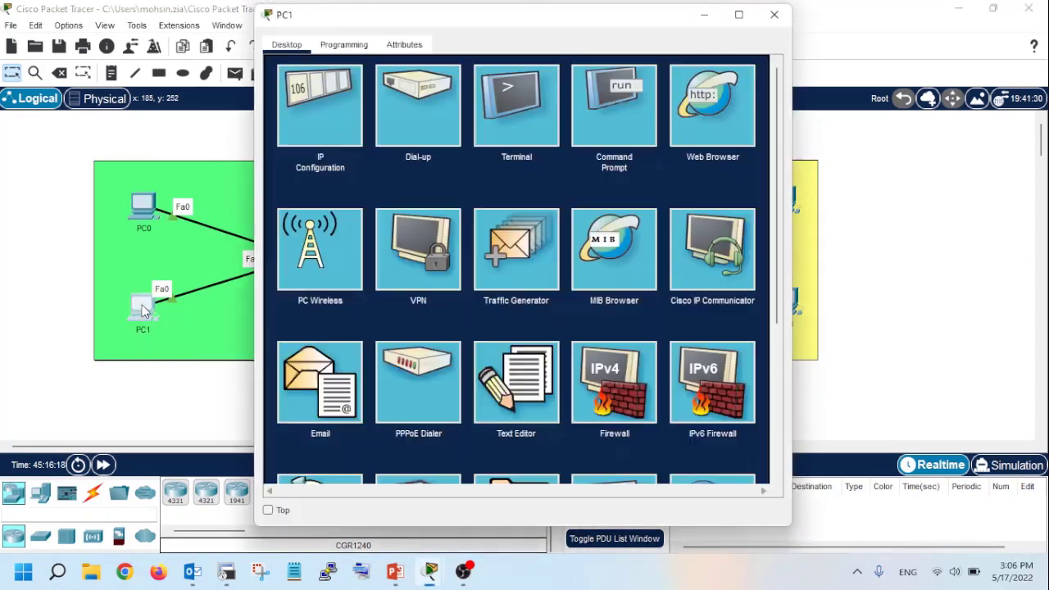
left_click(318, 118)
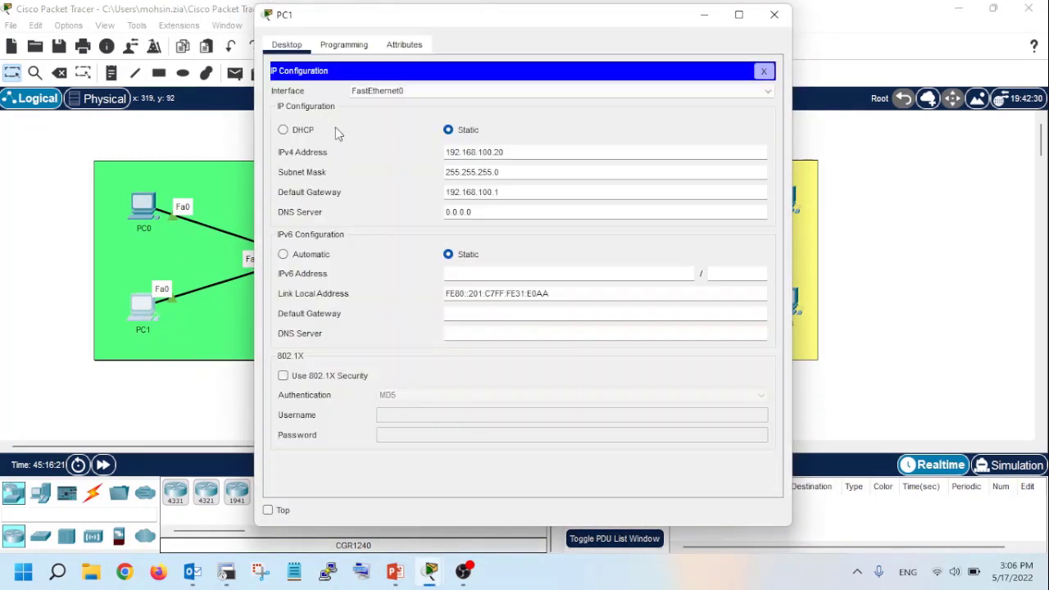
left_click(284, 130)
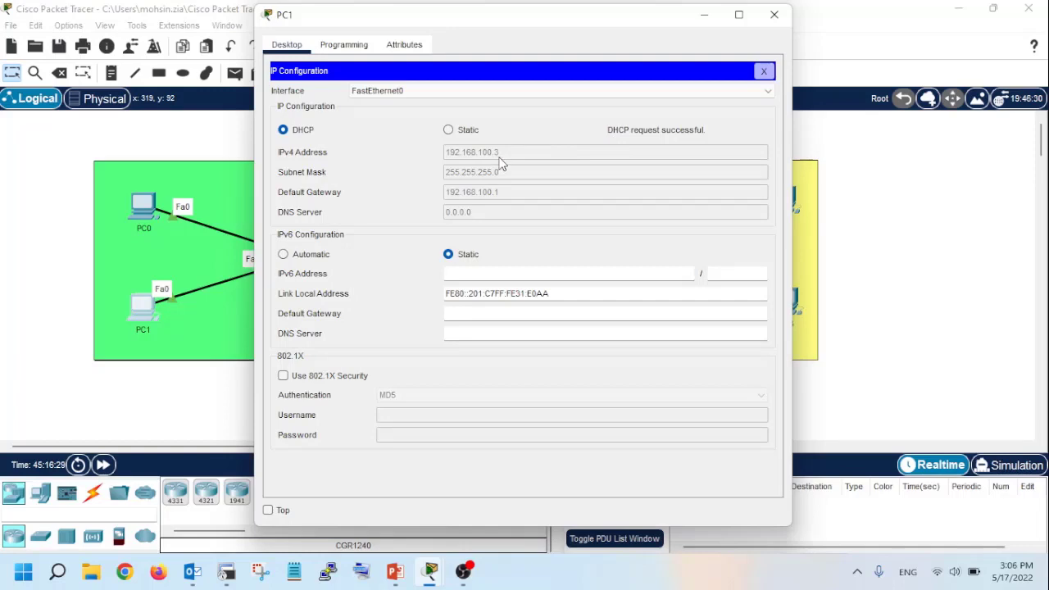
left_click(774, 16)
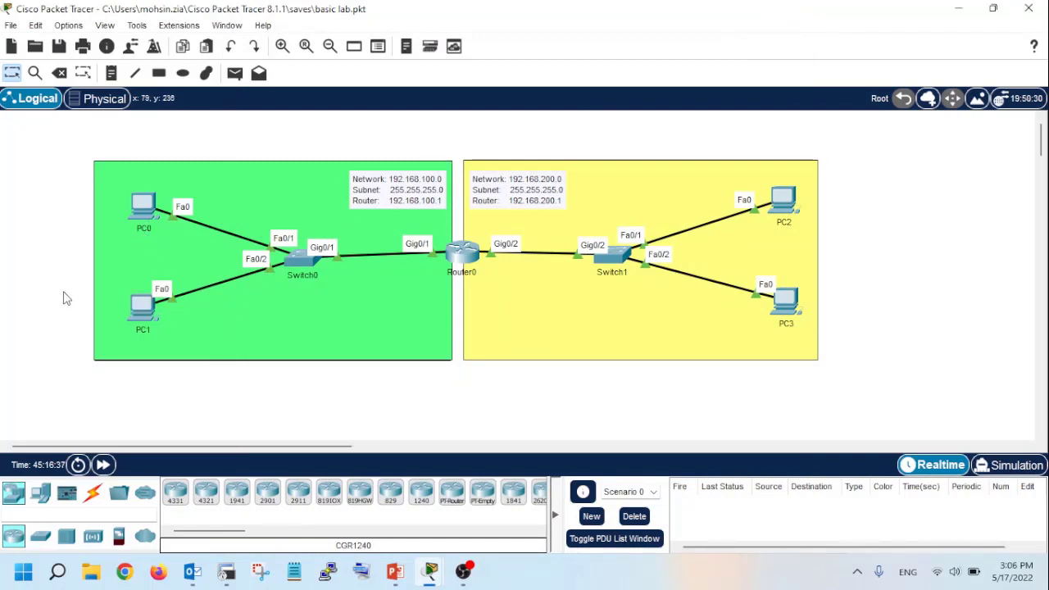
Switch PC2's IPv4 addressing from static to DHCP, keeping its window clear of the network labels, and close the window
mouse_move(458, 261)
left_click(784, 203)
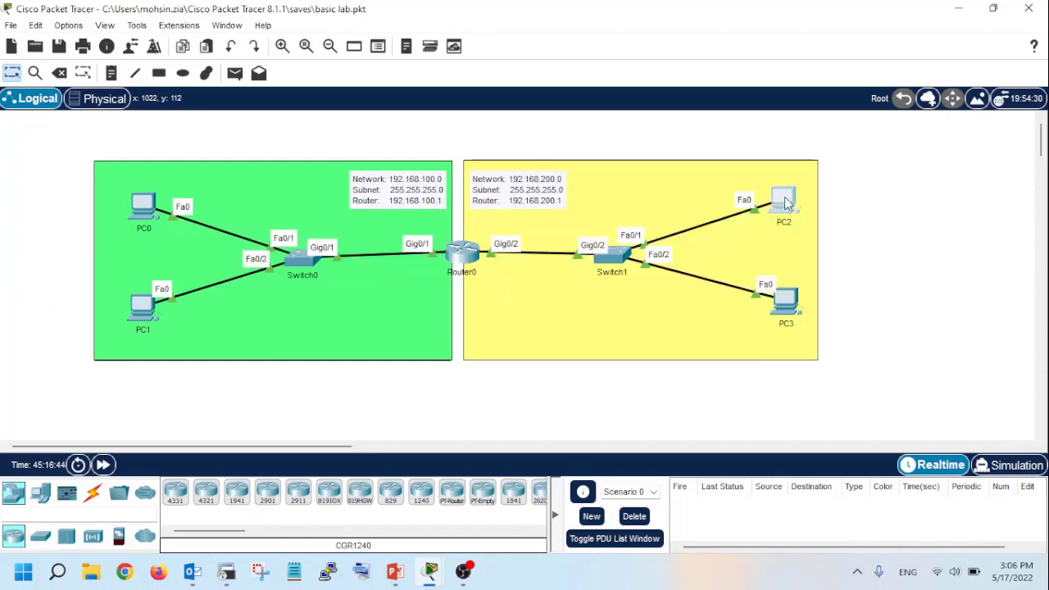
left_click_drag(518, 22, 769, 42)
left_click(584, 144)
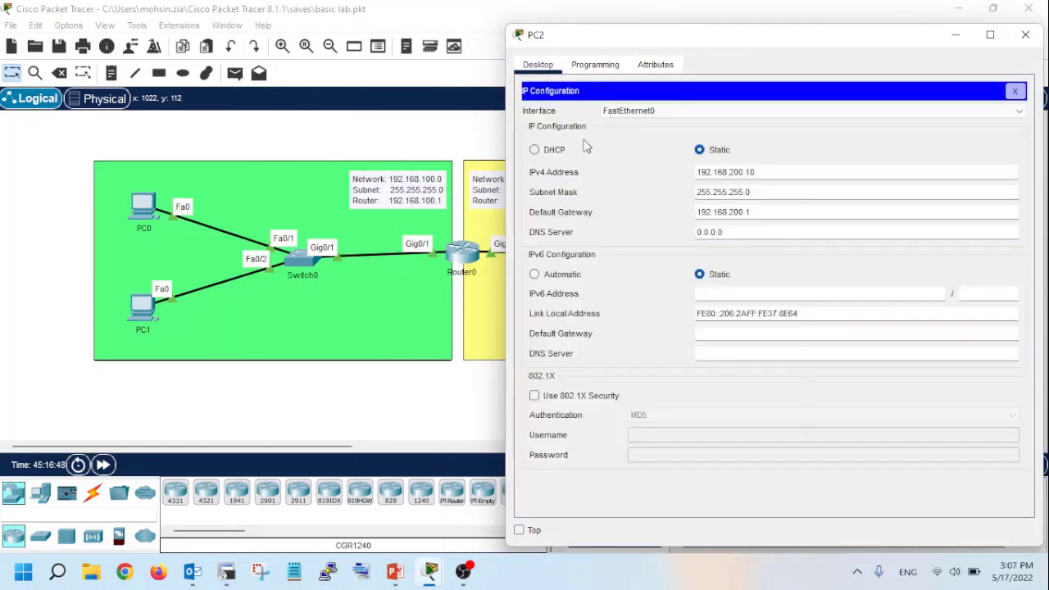
left_click(534, 152)
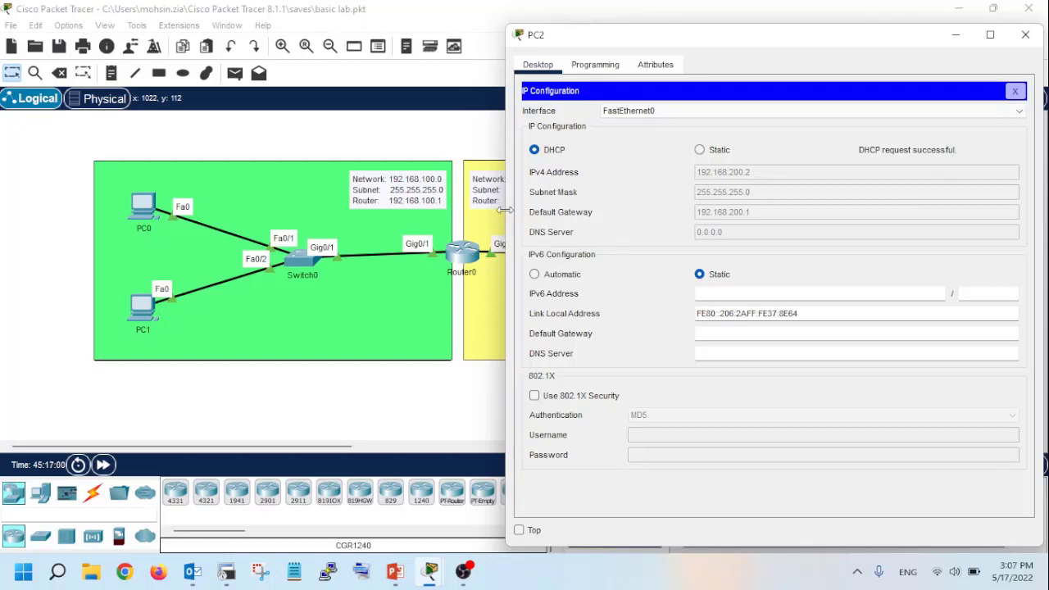
left_click_drag(597, 47, 676, 41)
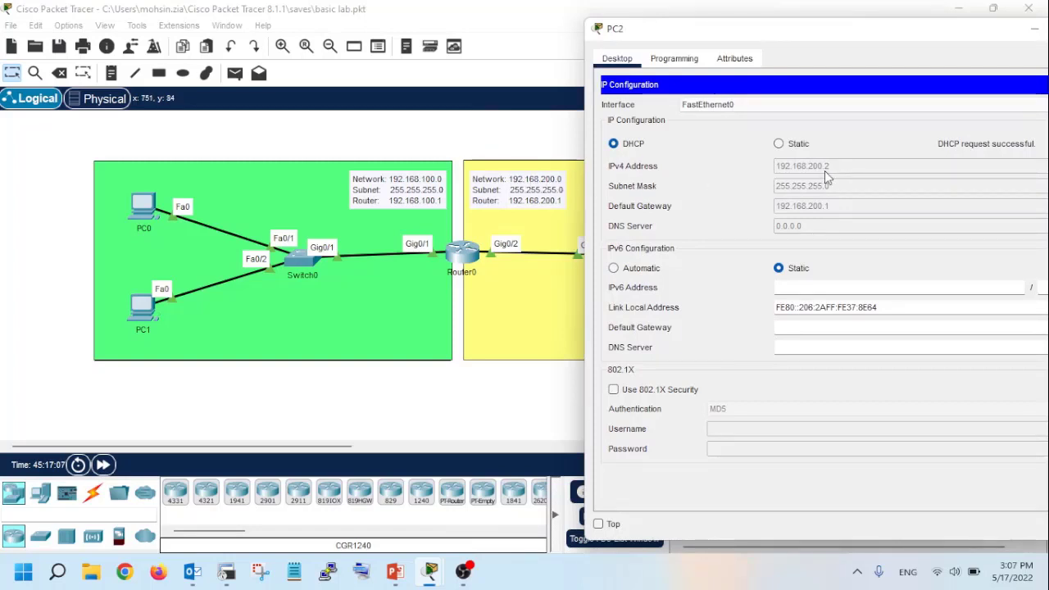
left_click_drag(825, 39, 645, 39)
left_click(914, 32)
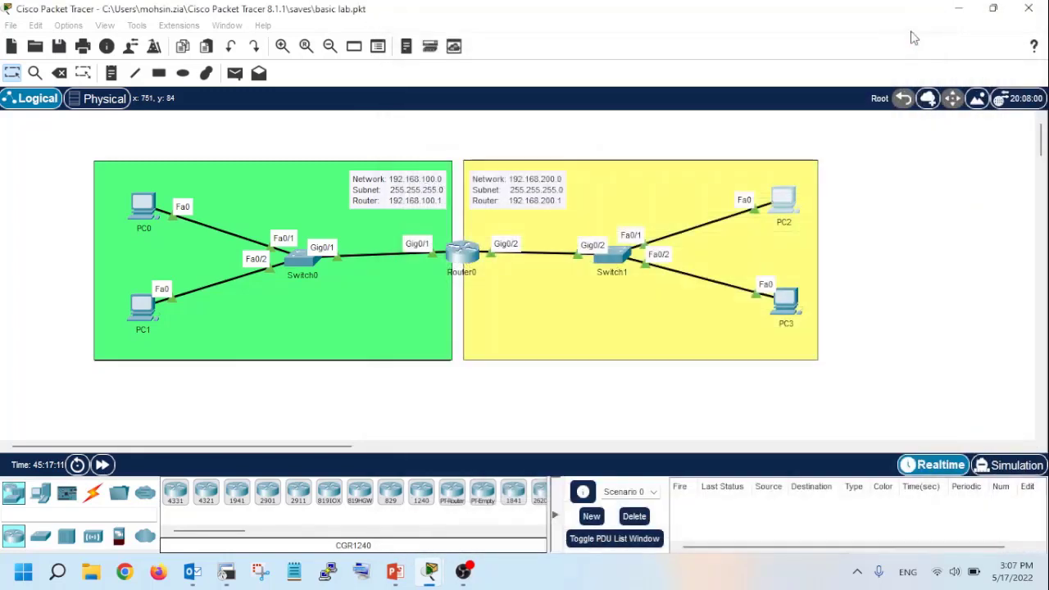
Set PC3's IPv4 addressing to DHCP and close its IP configuration
left_click(787, 302)
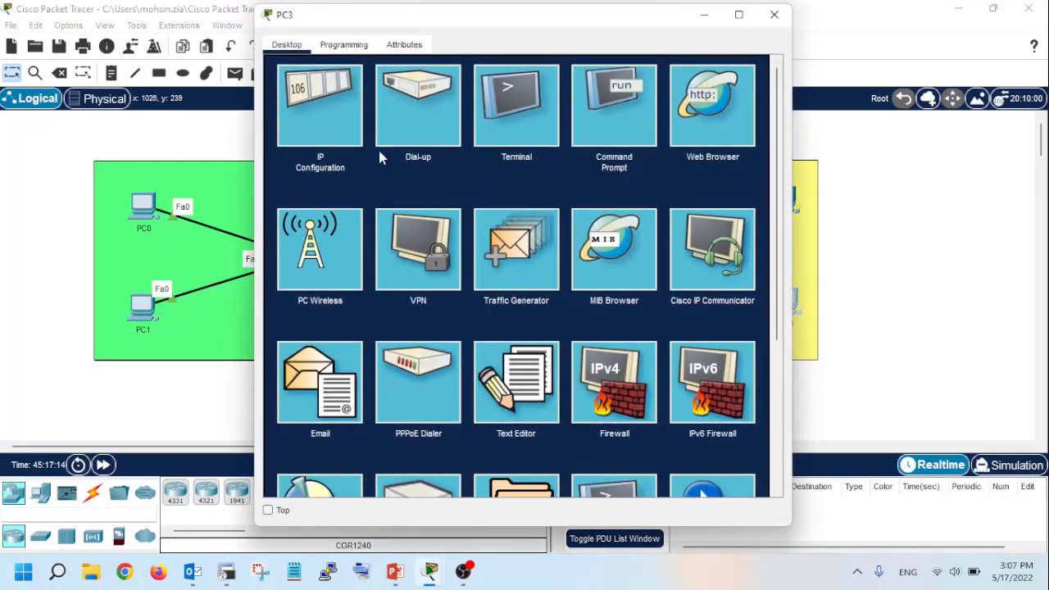
left_click(334, 112)
left_click(293, 130)
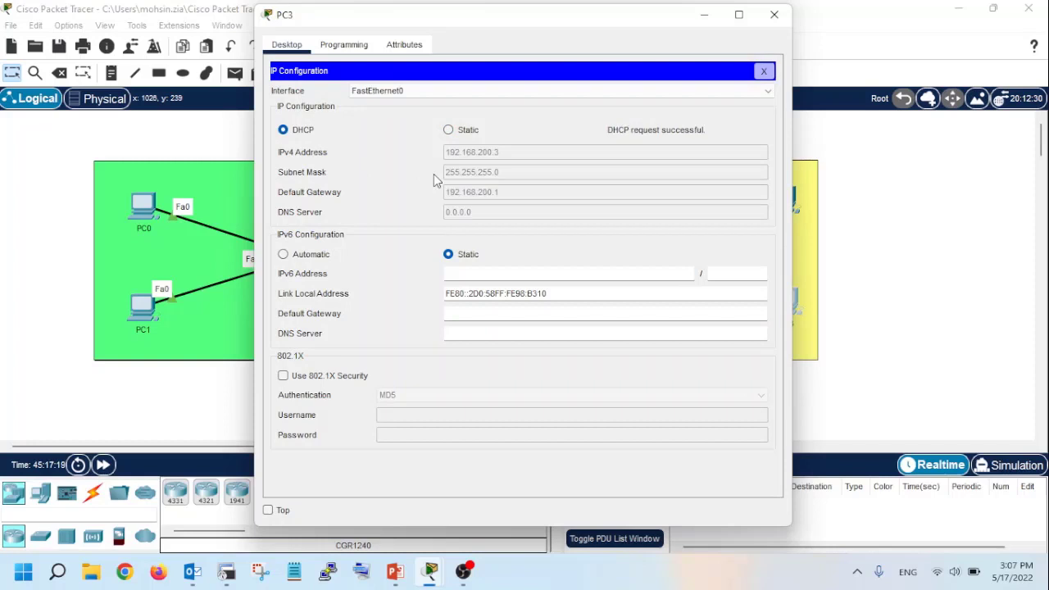
left_click(765, 74)
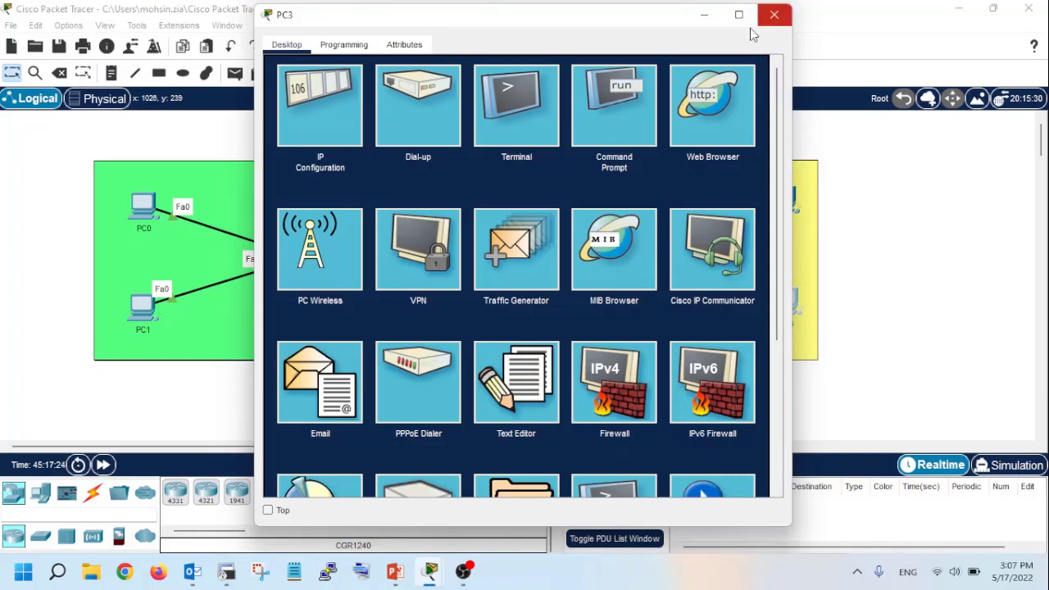
Ping 192.168.100.3 twice from PC3's command prompt to test connectivity between the networks, and close PC3's window
left_click_drag(587, 24, 726, 50)
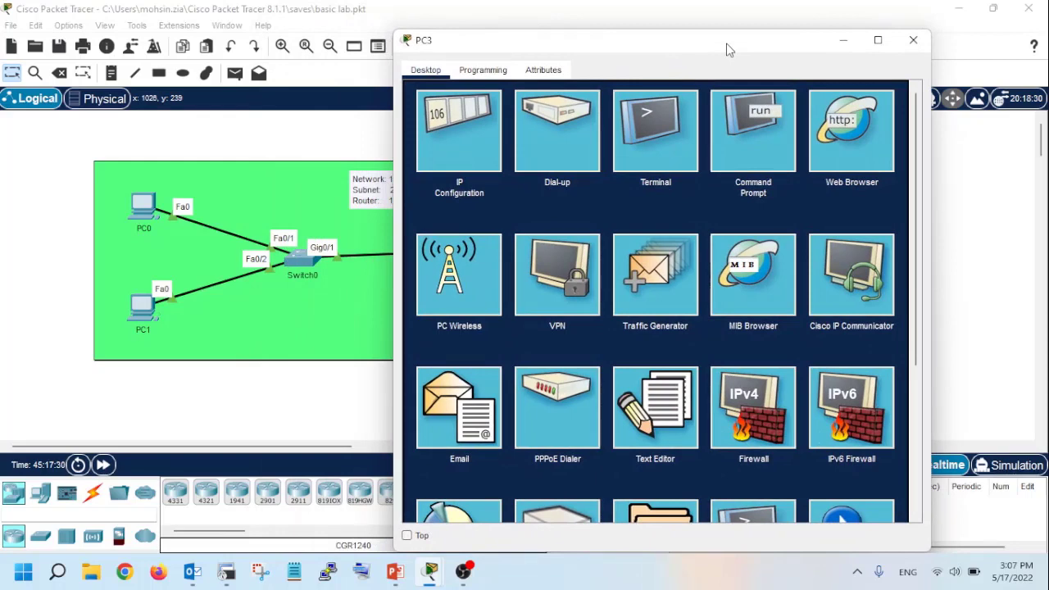
left_click_drag(672, 45, 730, 22)
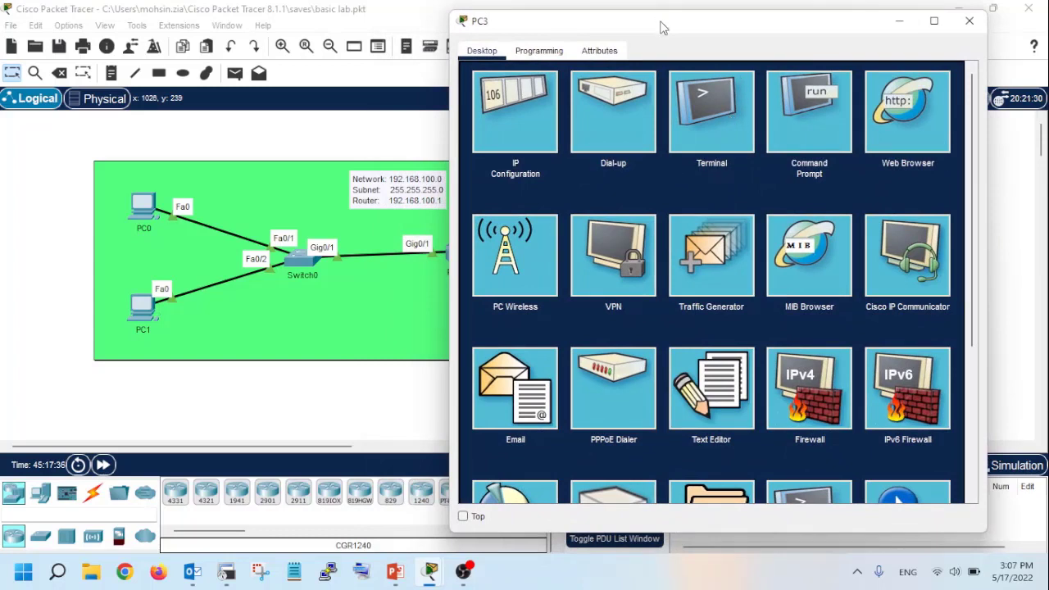
left_click_drag(662, 27, 697, 27)
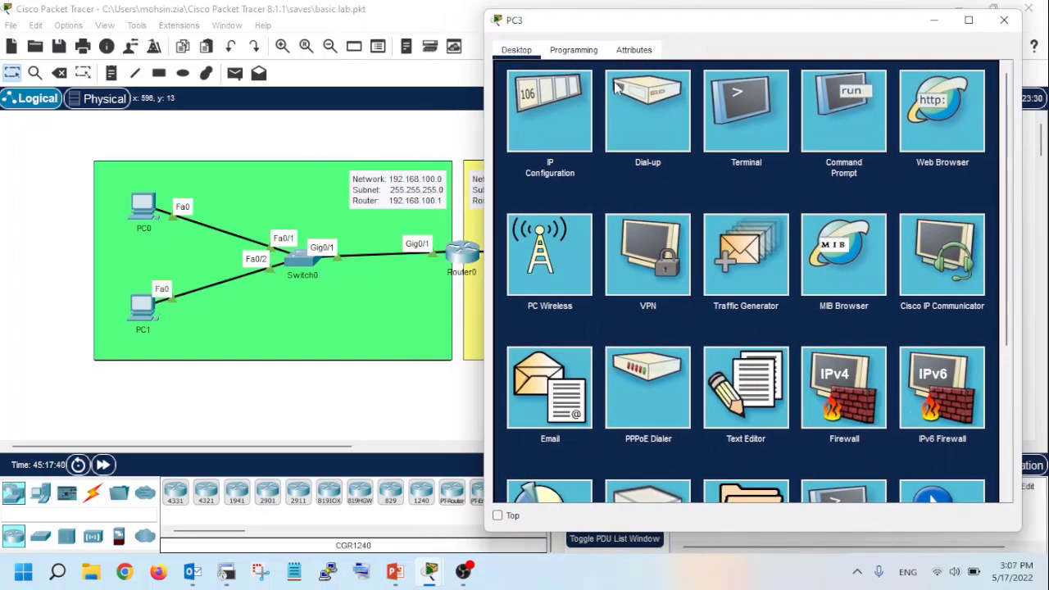
left_click(845, 115)
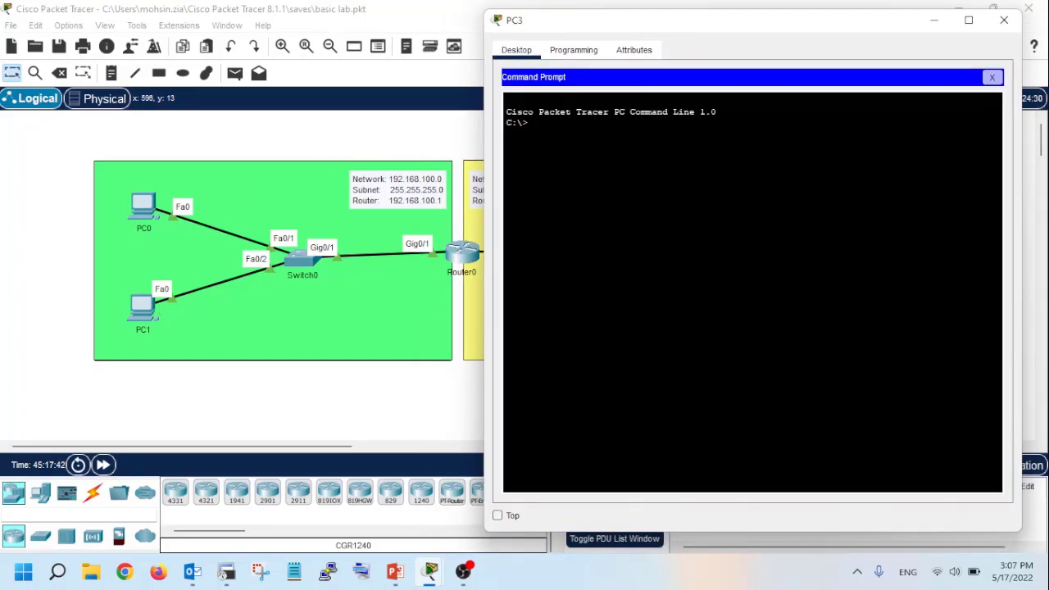
key("Return")
key("Return")
type("ping 192.168.1")
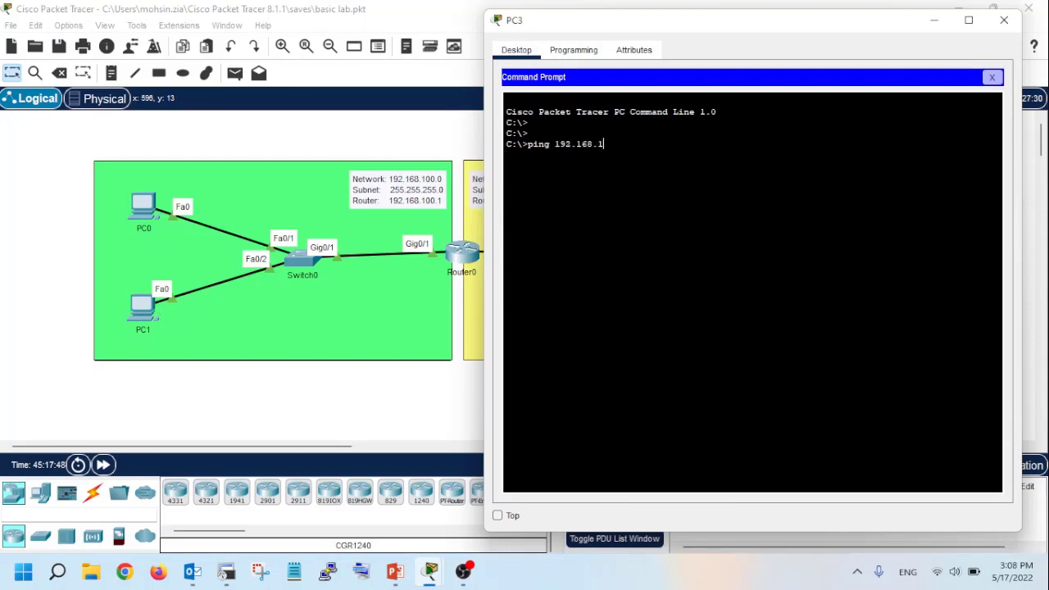
type("00.3")
key("Return")
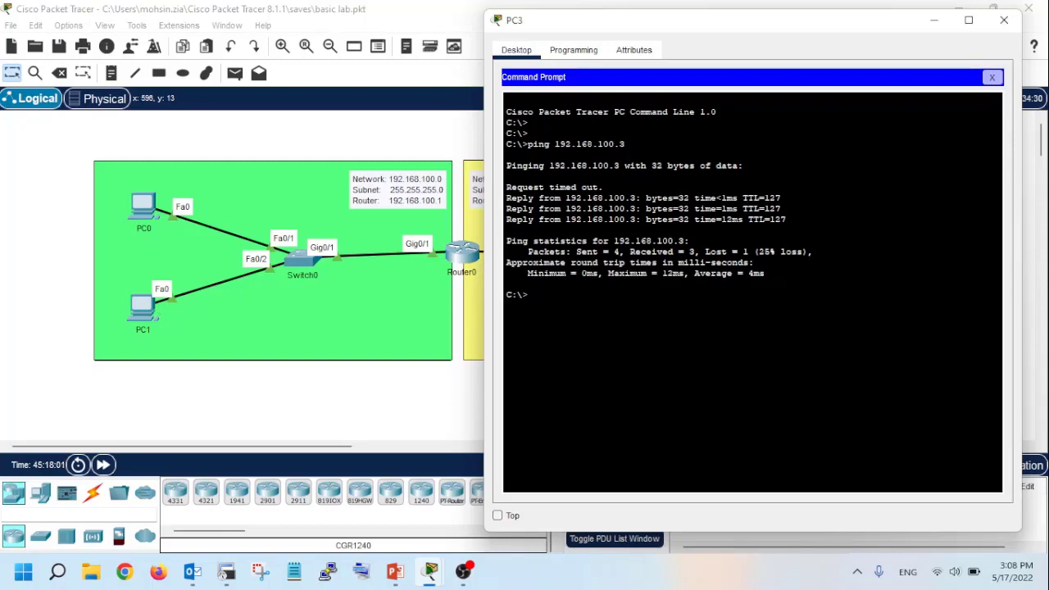
key("Up")
key("Return")
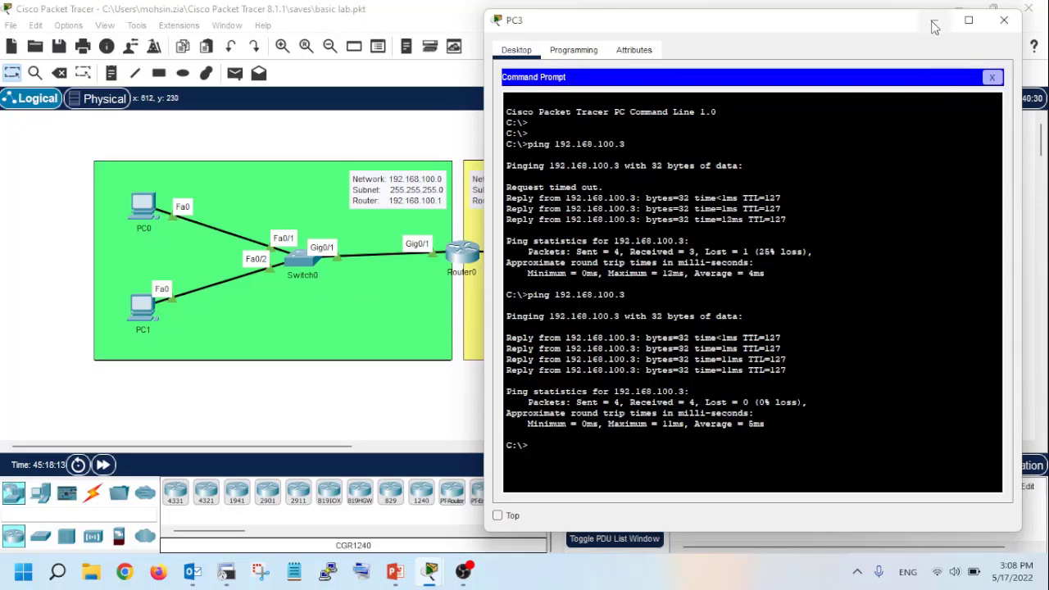
left_click(1004, 26)
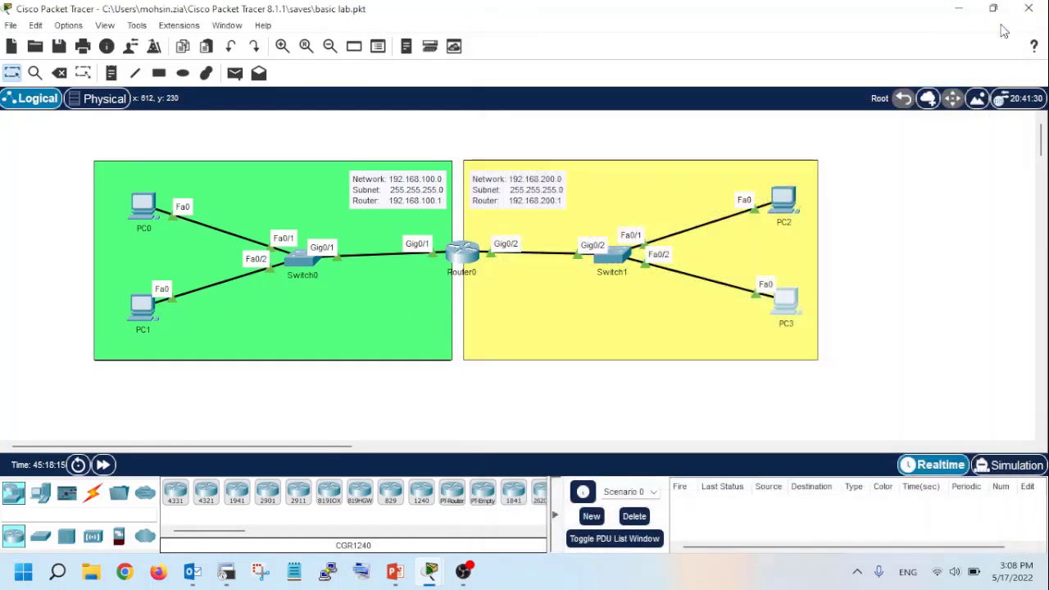
List the addresses leased by Router0 with the command show ip dhcp binding
left_click(464, 259)
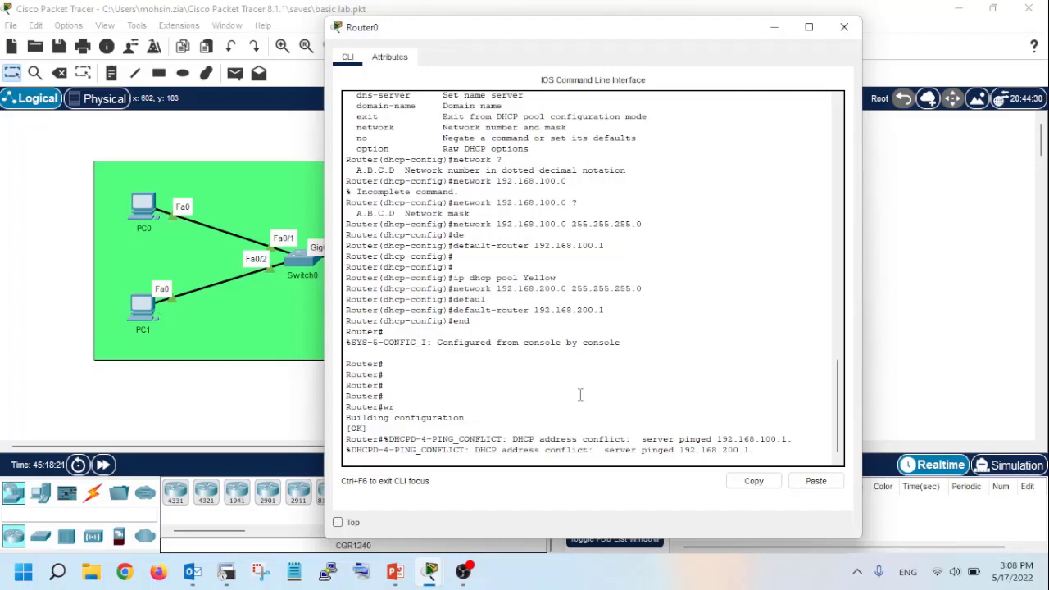
key("Return")
key("Return")
key("Return")
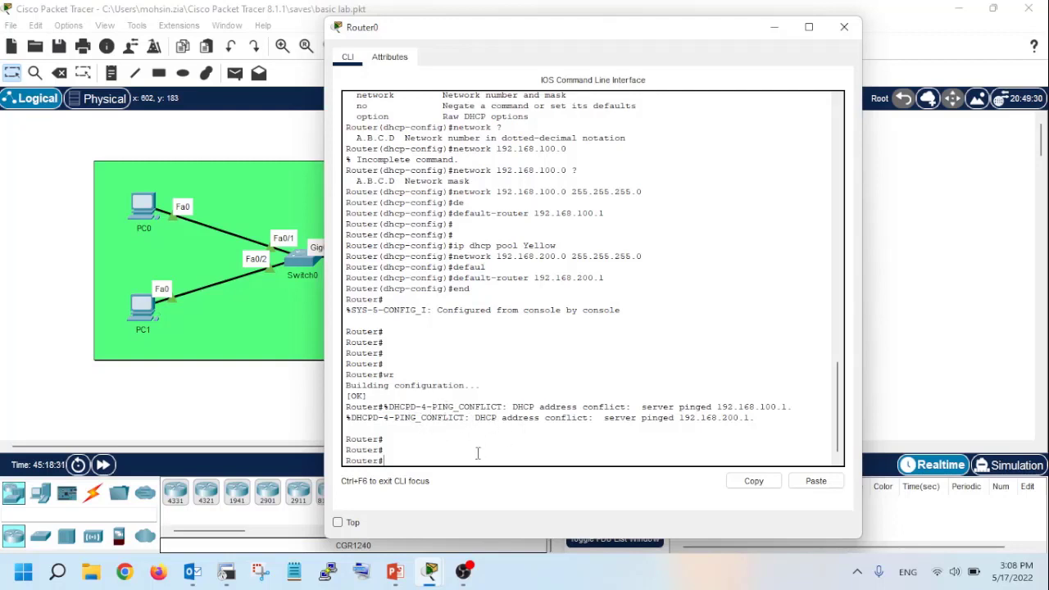
type("show ip dh")
key("Tab")
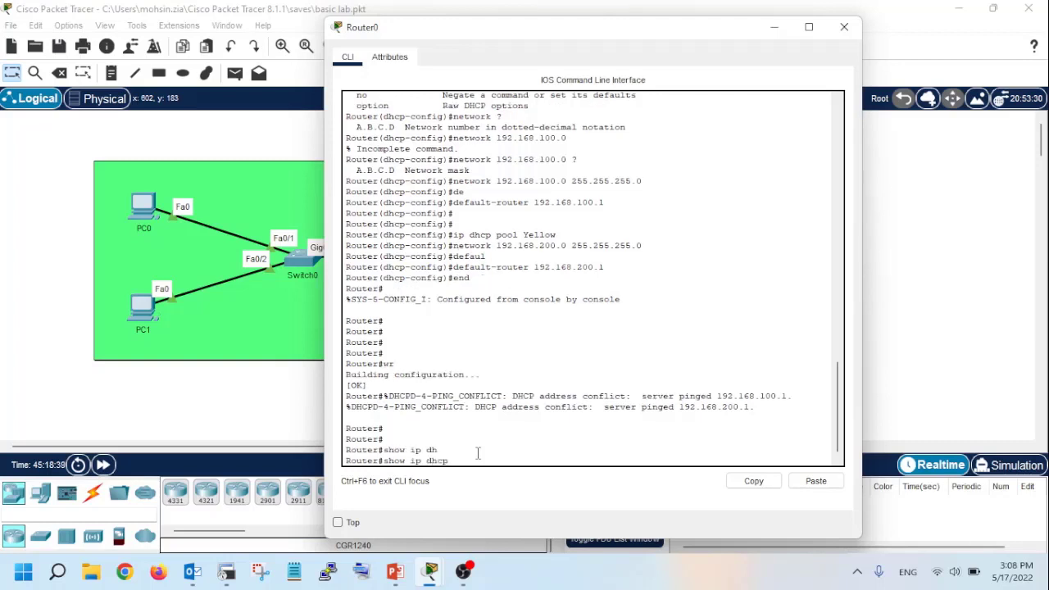
type("bin")
key("Tab")
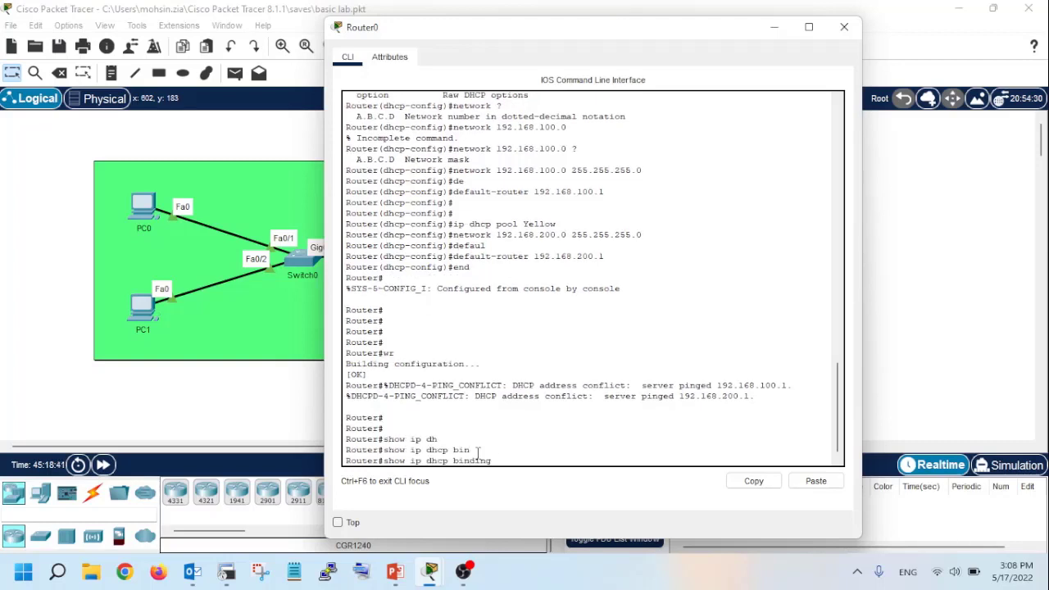
key("Return")
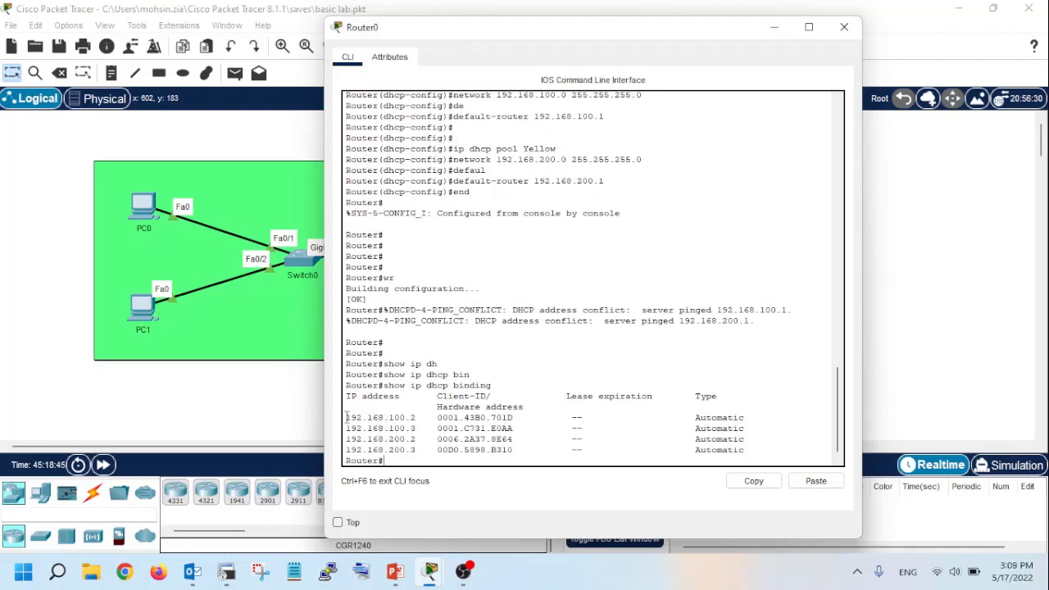
Examine the leased Green and Yellow network addresses in the binding table, highlighting single addresses and all of its entries
left_click_drag(346, 418, 418, 420)
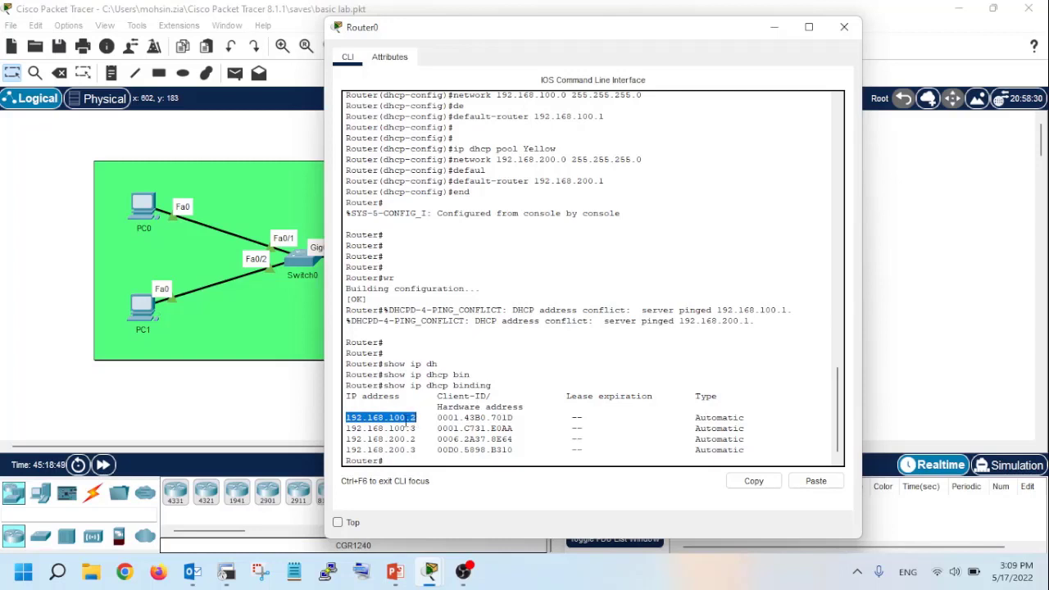
left_click(345, 440)
left_click_drag(345, 440, 413, 440)
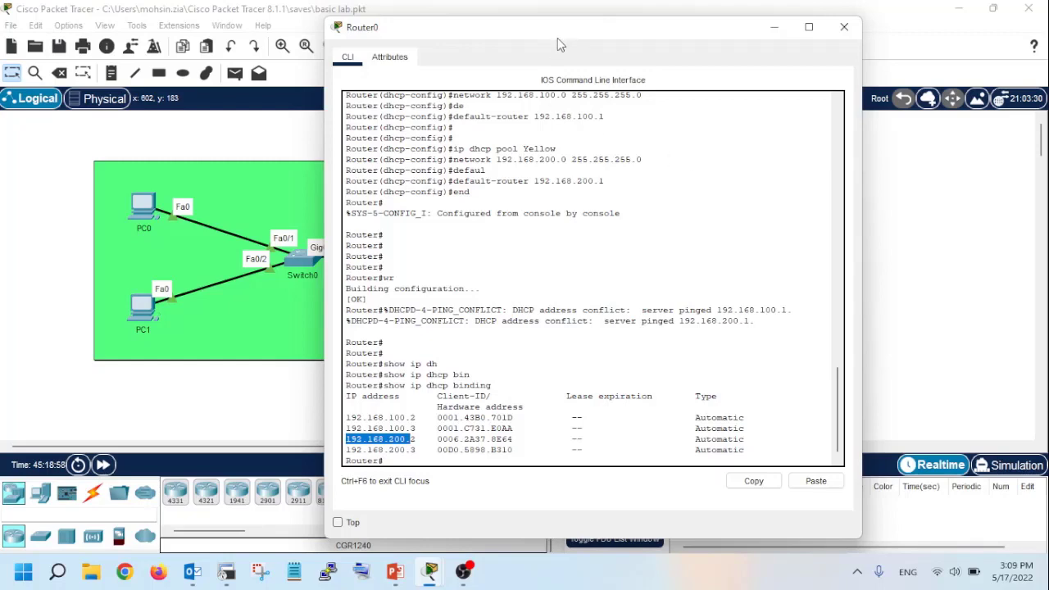
left_click_drag(562, 41, 530, 36)
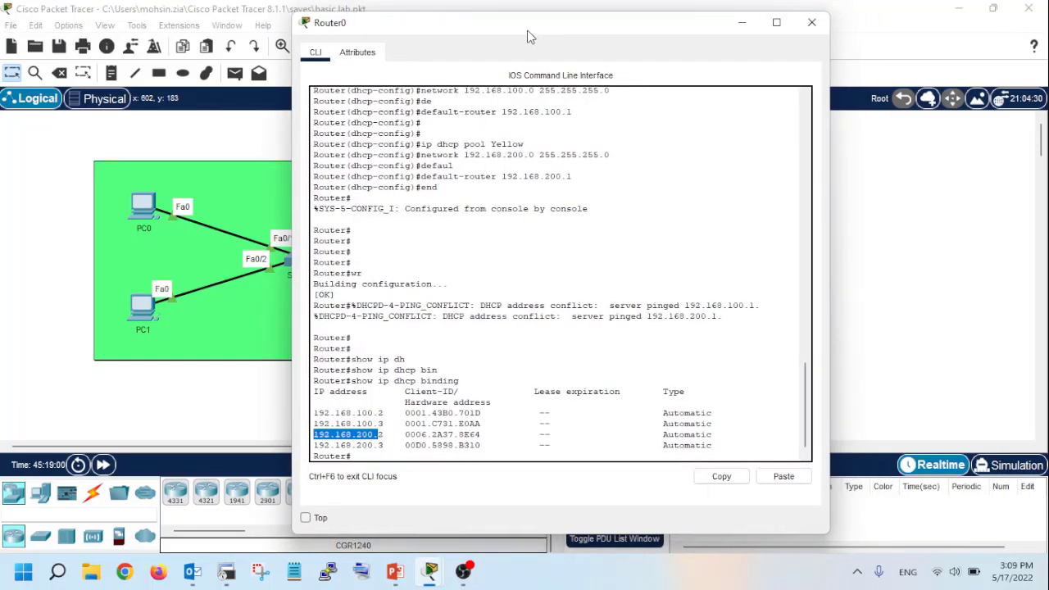
left_click(520, 410)
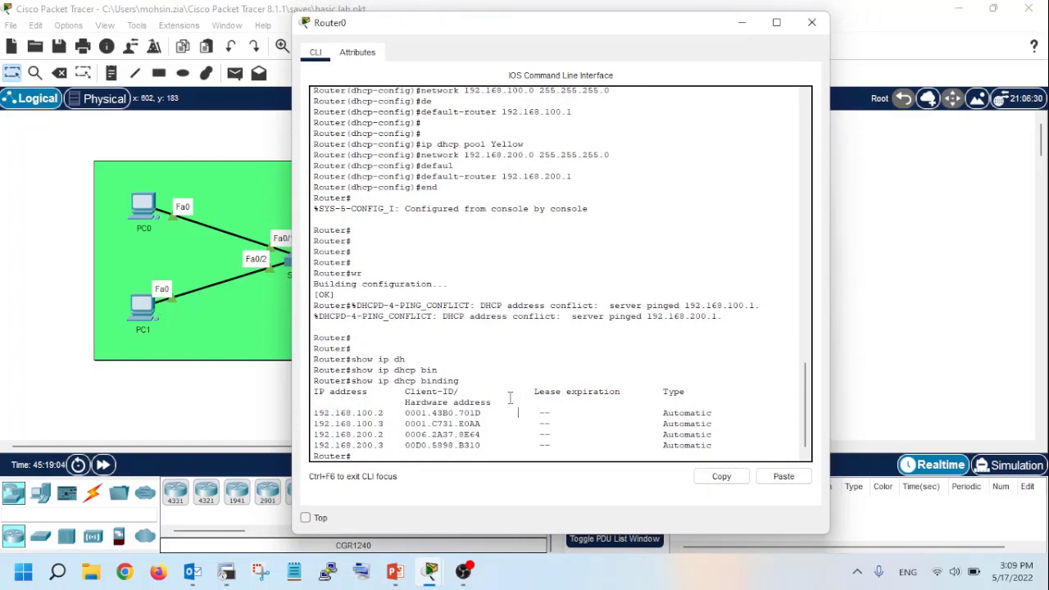
left_click_drag(315, 412, 710, 446)
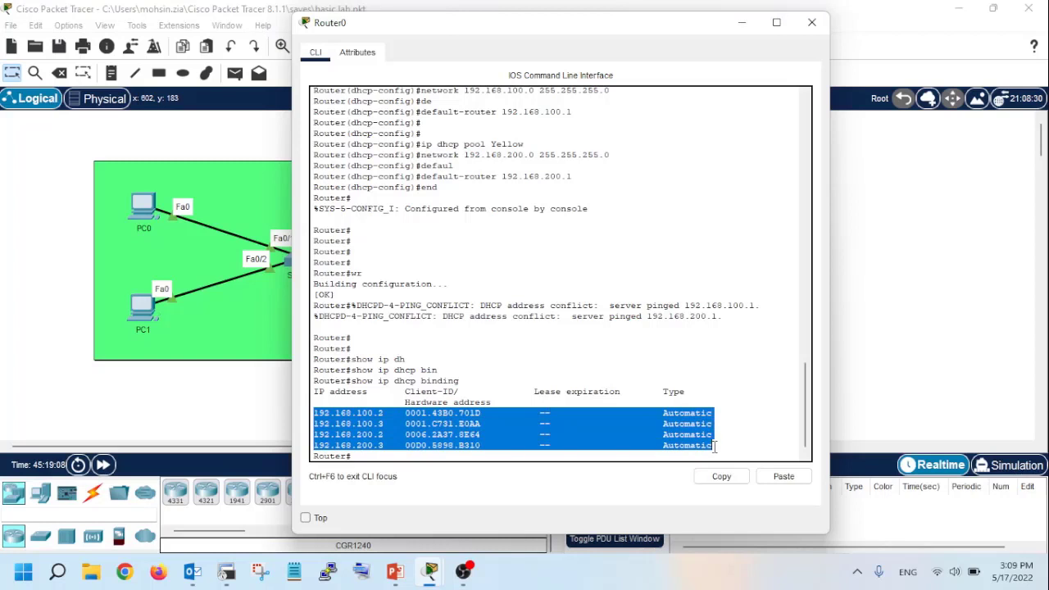